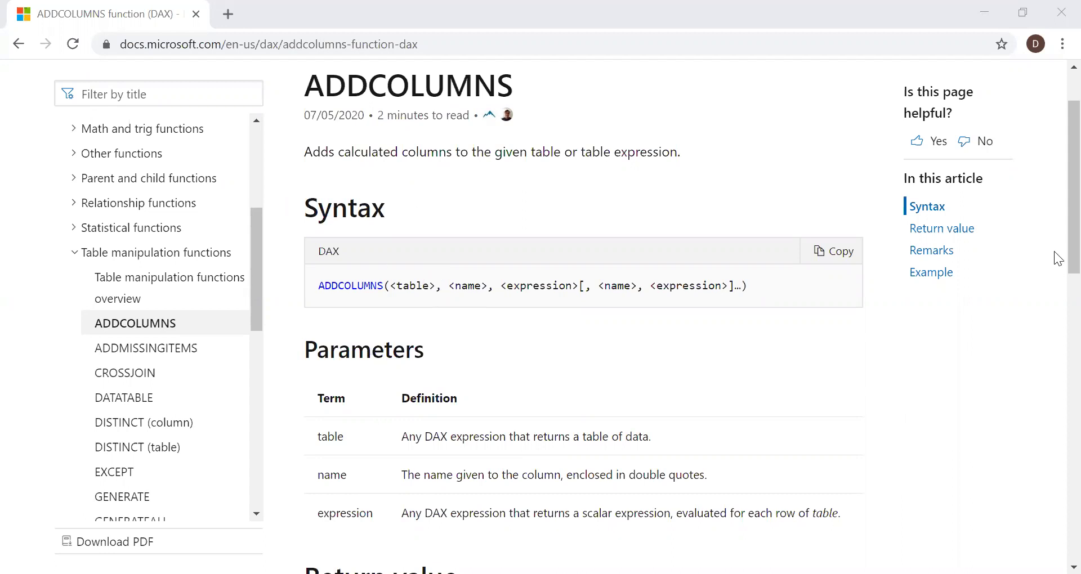
{"action": "scroll", "coordinate": [327, 350], "scroll_direction": "down", "scroll_amount": 1}
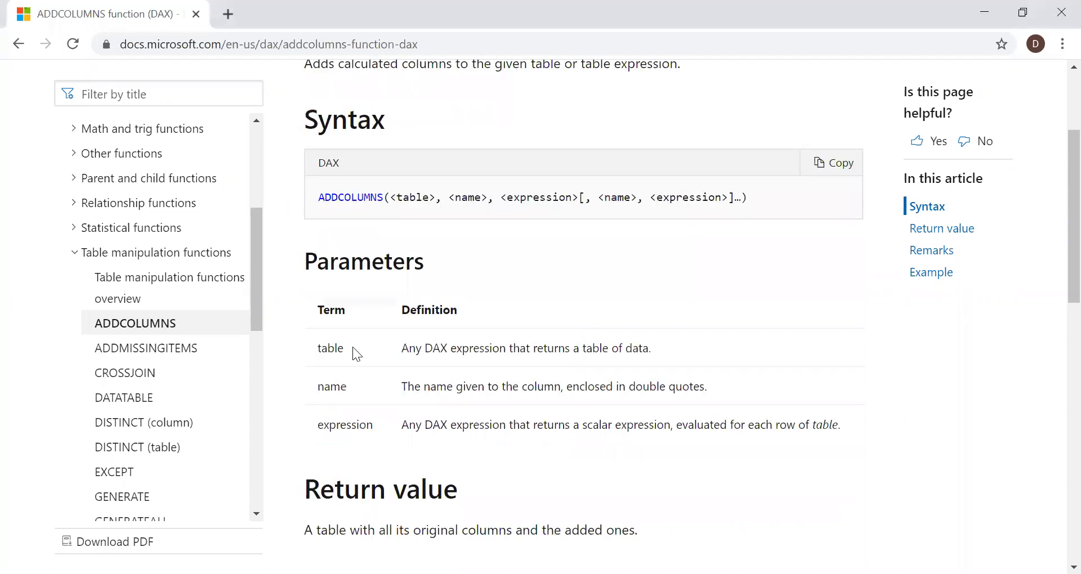
{"action": "double_click", "coordinate": [331, 348]}
{"action": "double_click", "coordinate": [345, 387]}
{"action": "left_click_drag", "start_coordinate": [322, 425], "coordinate": [379, 425]}
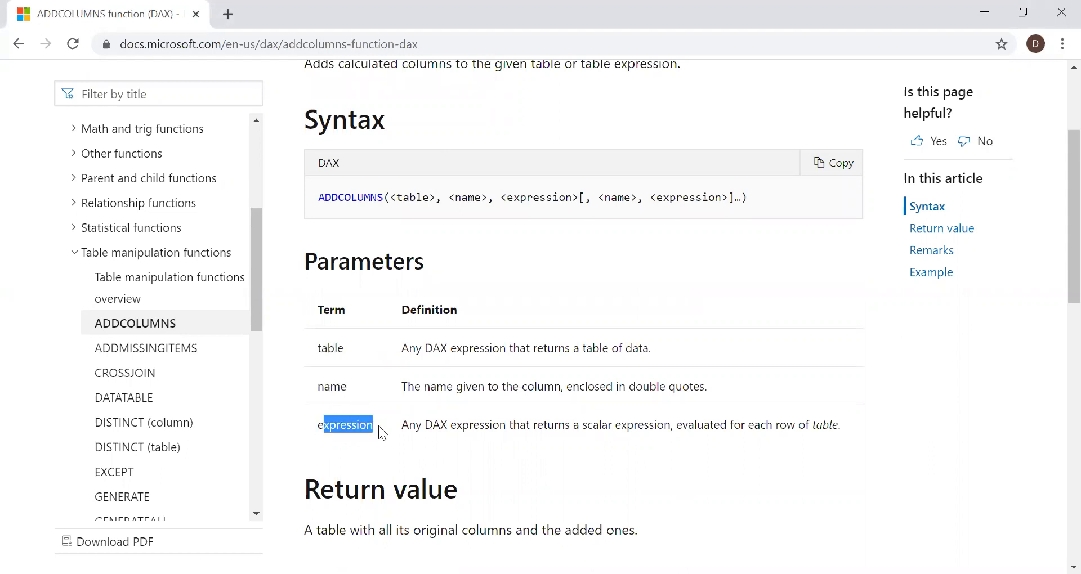
{"action": "left_click_drag", "start_coordinate": [401, 348], "coordinate": [656, 363]}
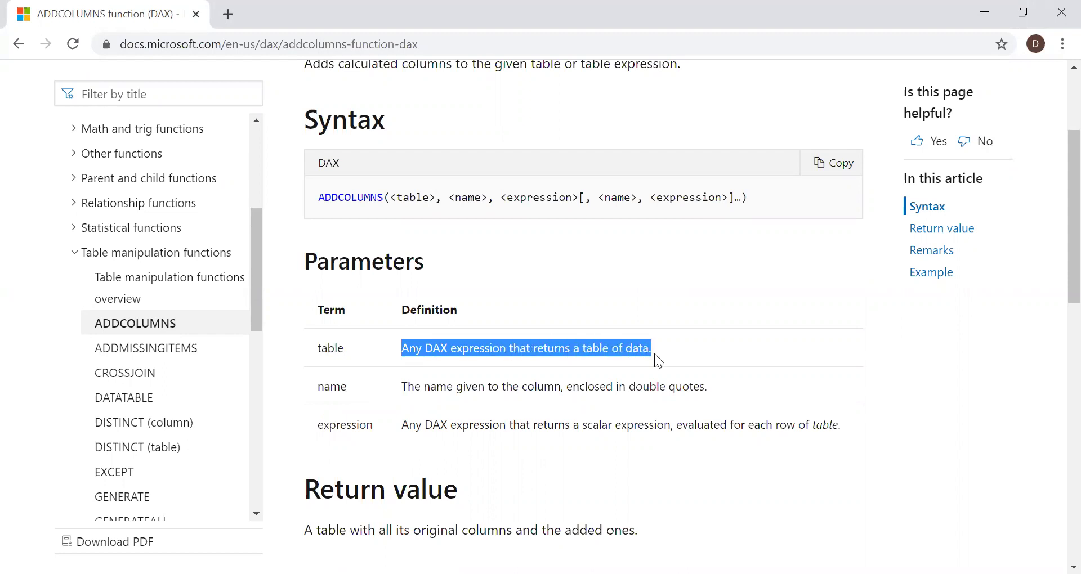
{"action": "left_click", "coordinate": [657, 355]}
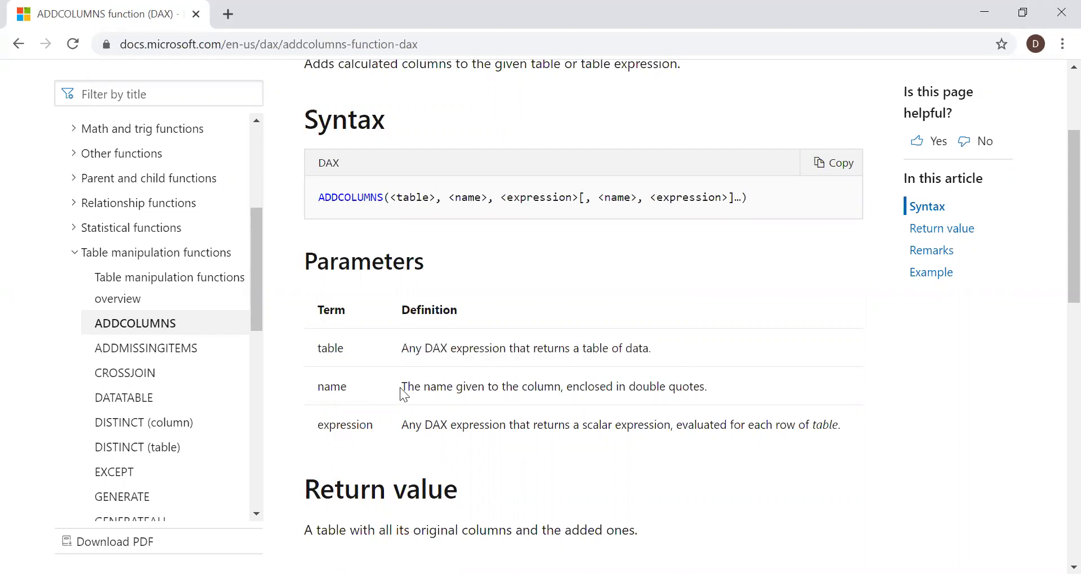
{"action": "left_click_drag", "start_coordinate": [401, 388], "coordinate": [715, 389]}
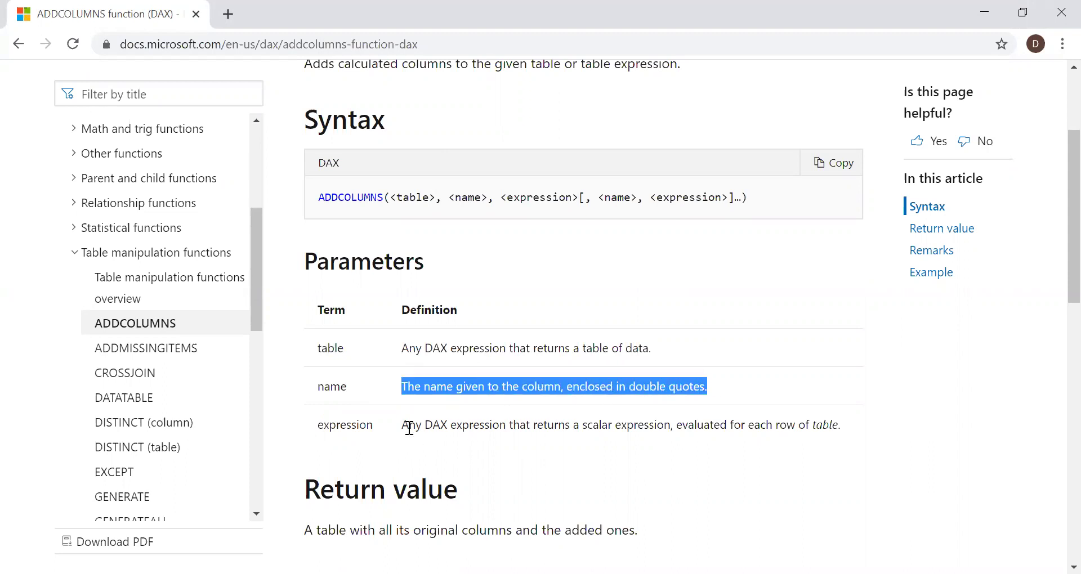
{"action": "left_click_drag", "start_coordinate": [410, 426], "coordinate": [615, 432]}
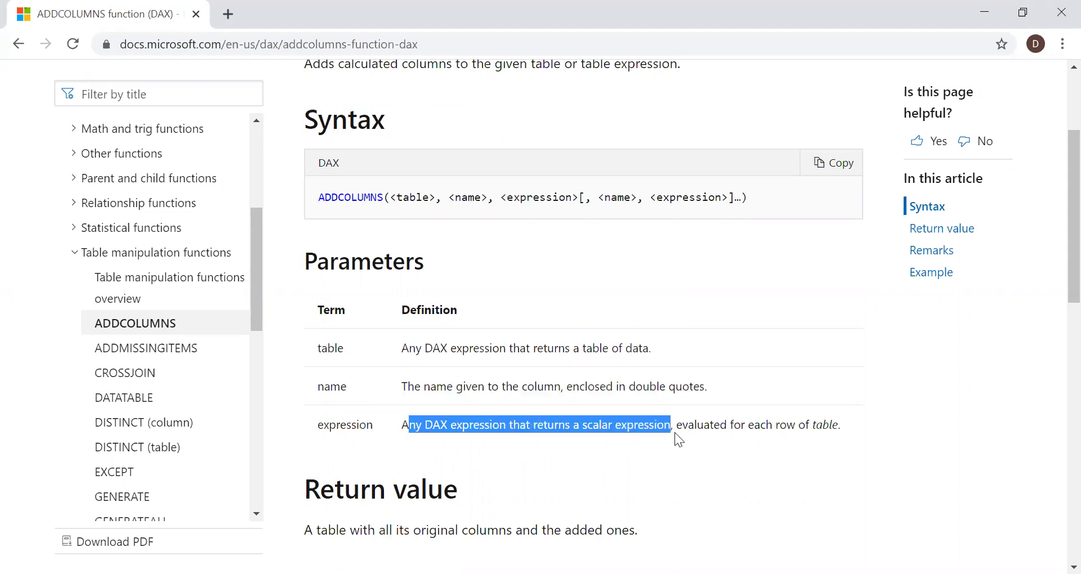
{"action": "left_click_drag", "start_coordinate": [683, 426], "coordinate": [843, 426]}
{"action": "scroll", "coordinate": [1057, 302], "scroll_direction": "down", "scroll_amount": 2}
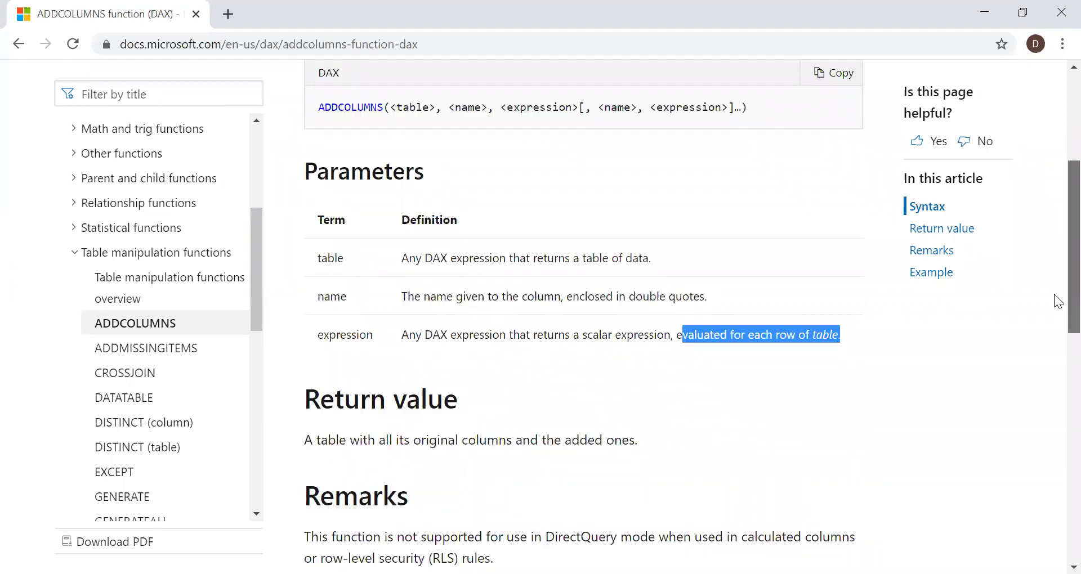
{"action": "scroll", "coordinate": [418, 409], "scroll_direction": "down", "scroll_amount": 1}
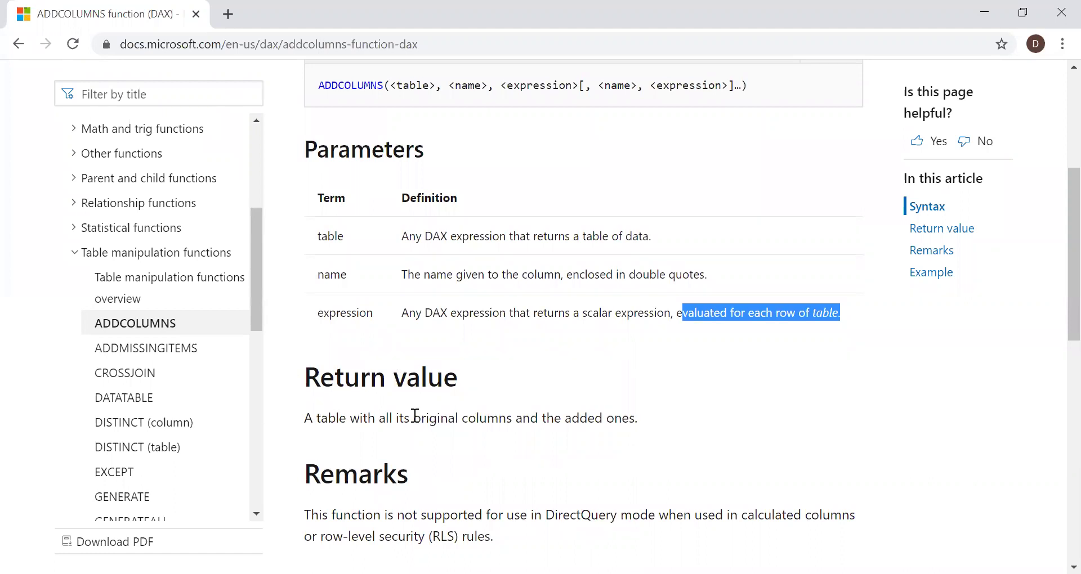
{"action": "left_click_drag", "start_coordinate": [415, 416], "coordinate": [661, 430]}
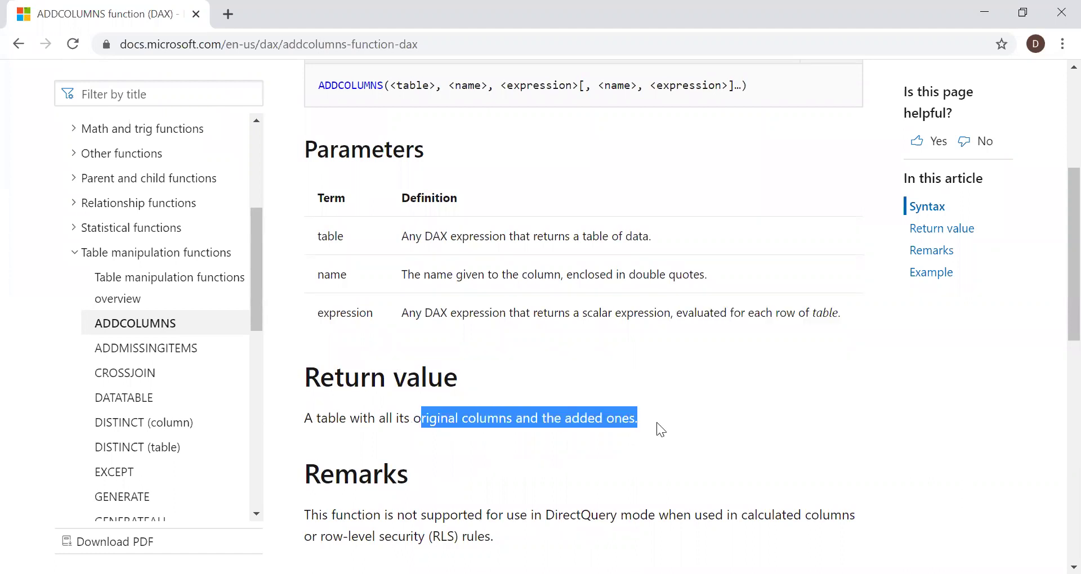
{"action": "scroll", "coordinate": [1056, 265], "scroll_direction": "up", "scroll_amount": 4}
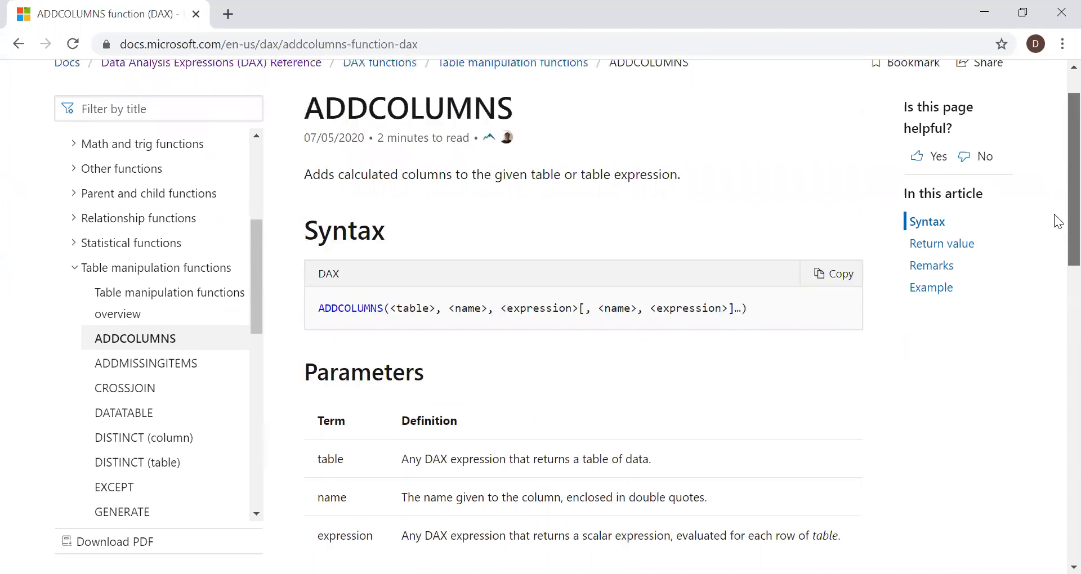
{"action": "scroll", "coordinate": [1058, 183], "scroll_direction": "up", "scroll_amount": 1}
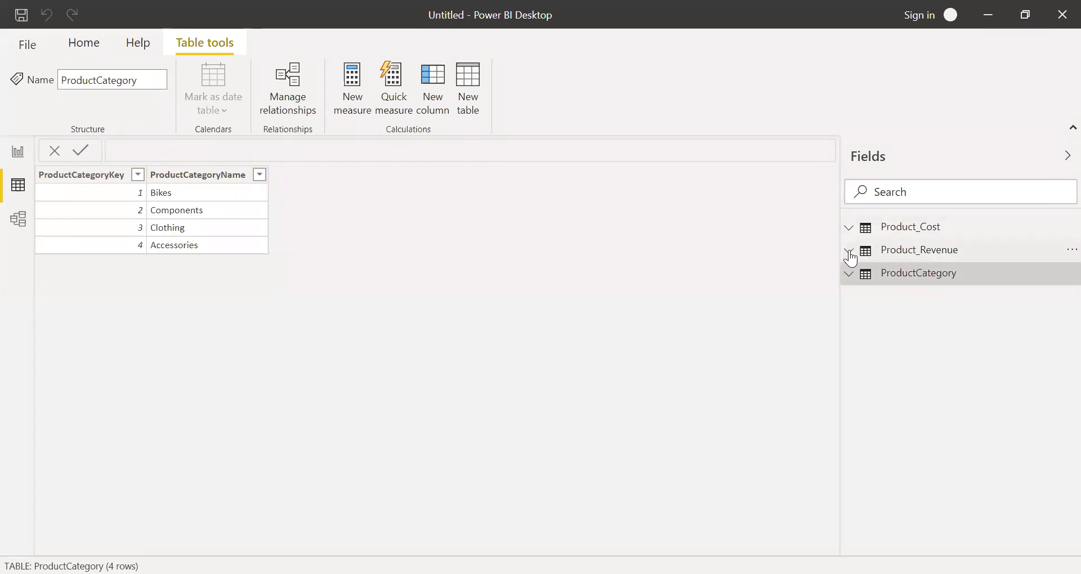
Show the Product_Revenue table's 8 rows of category keys, dates and revenue in Data view
{"action": "left_click", "coordinate": [914, 256]}
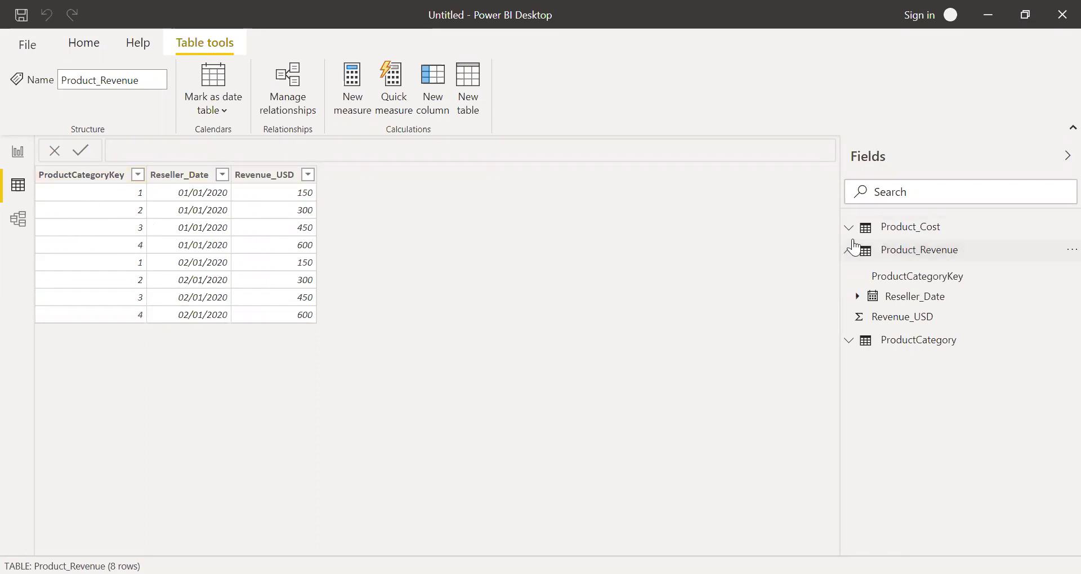
View Product_Cost, then open the Model view with ProductCategory's one-to-many relationships
{"action": "left_click", "coordinate": [848, 227]}
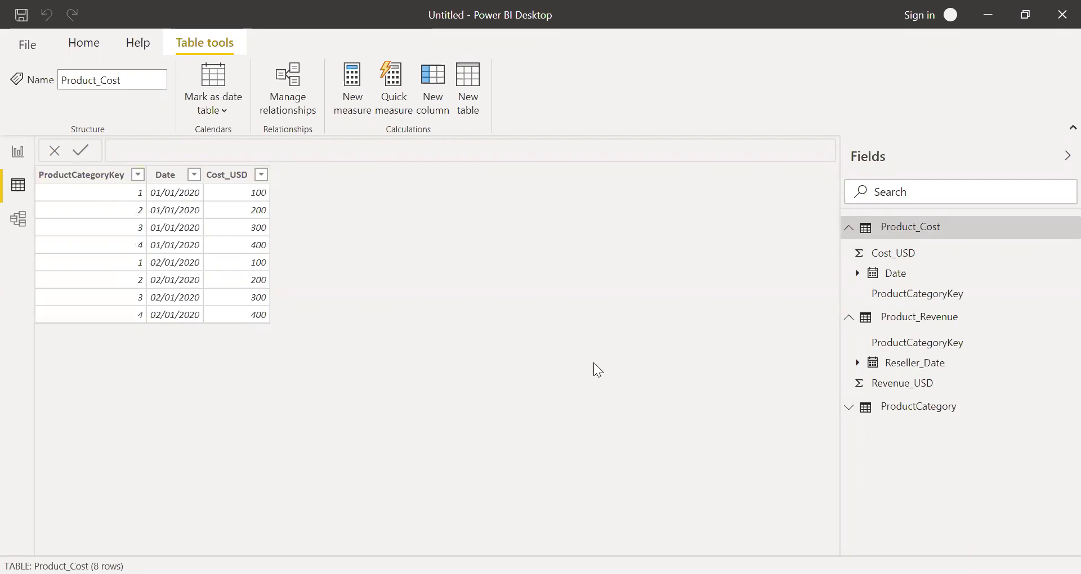
{"action": "left_click", "coordinate": [18, 220]}
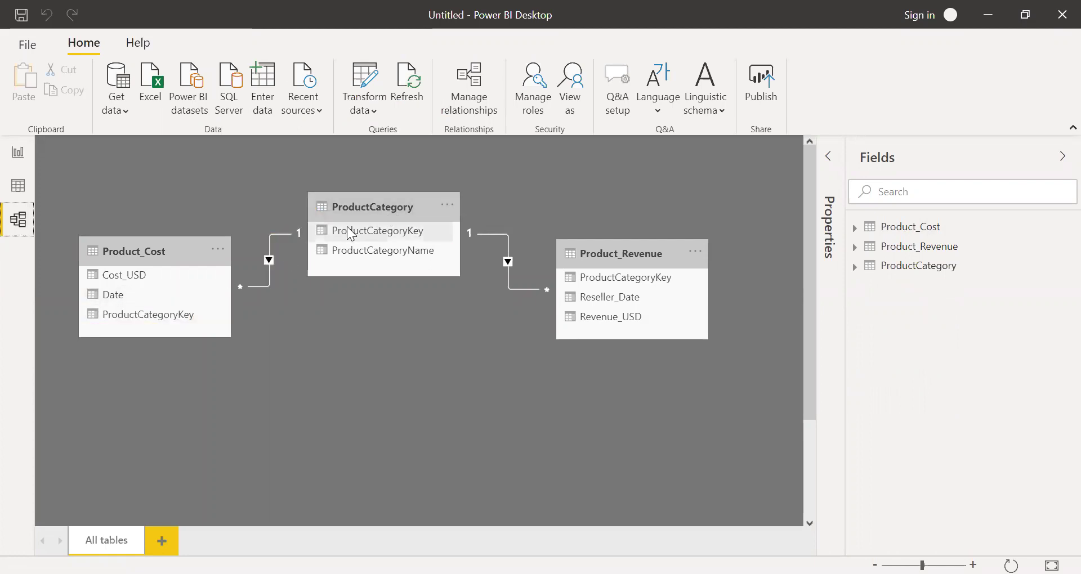
Inspect Product_Cost and Product_Revenue in the diagram, then return to Data view on Product_Cost
{"action": "left_click", "coordinate": [165, 253]}
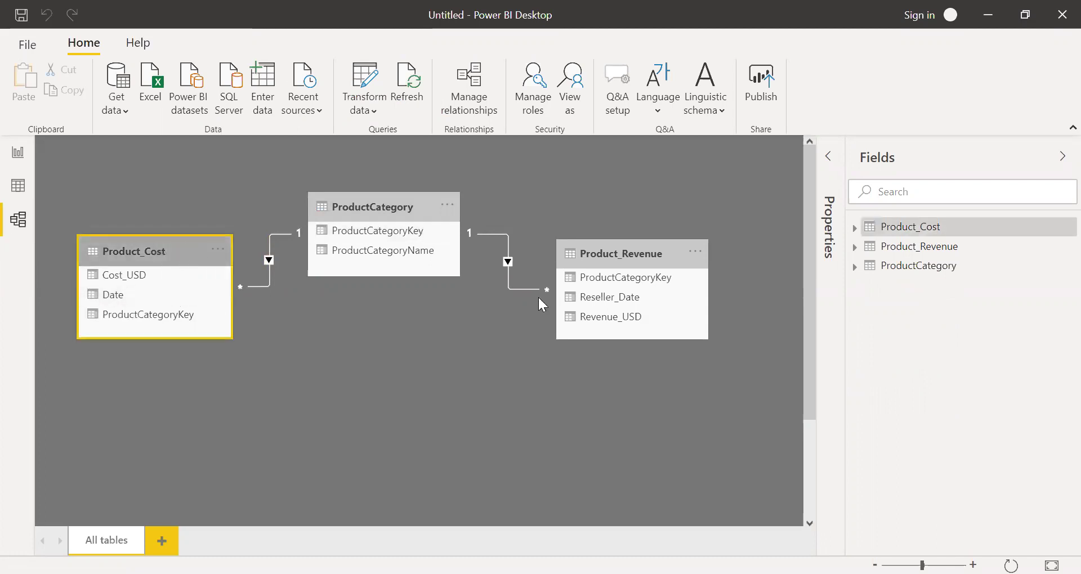
{"action": "left_click", "coordinate": [620, 252]}
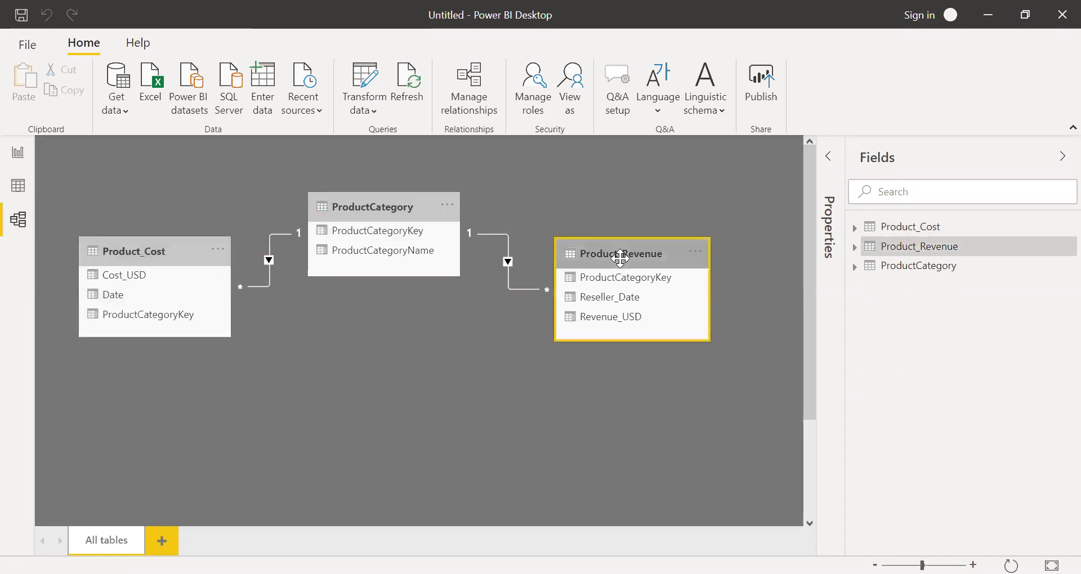
{"action": "left_click", "coordinate": [430, 351]}
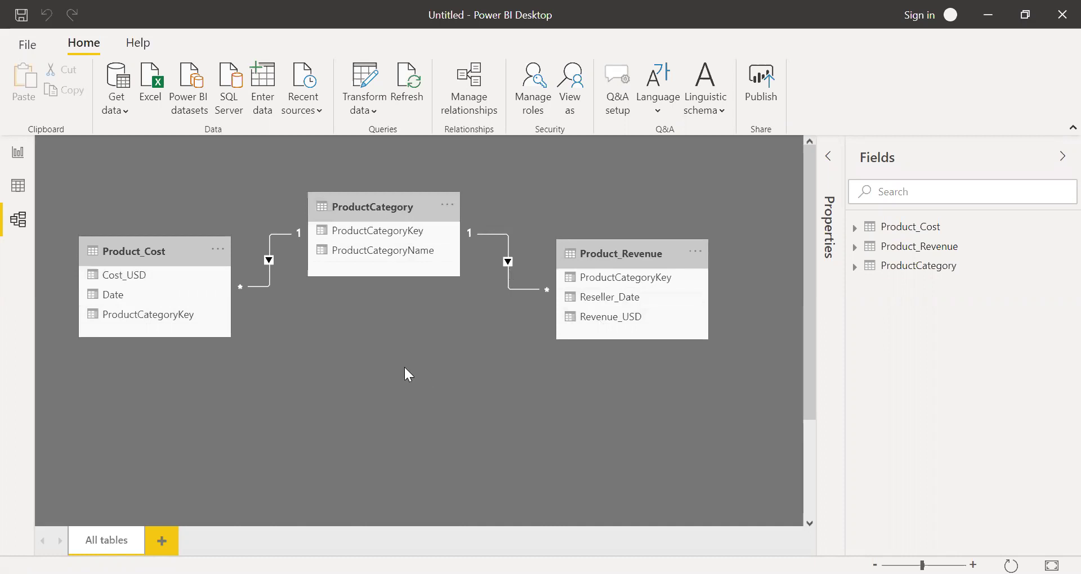
{"action": "left_click", "coordinate": [14, 192]}
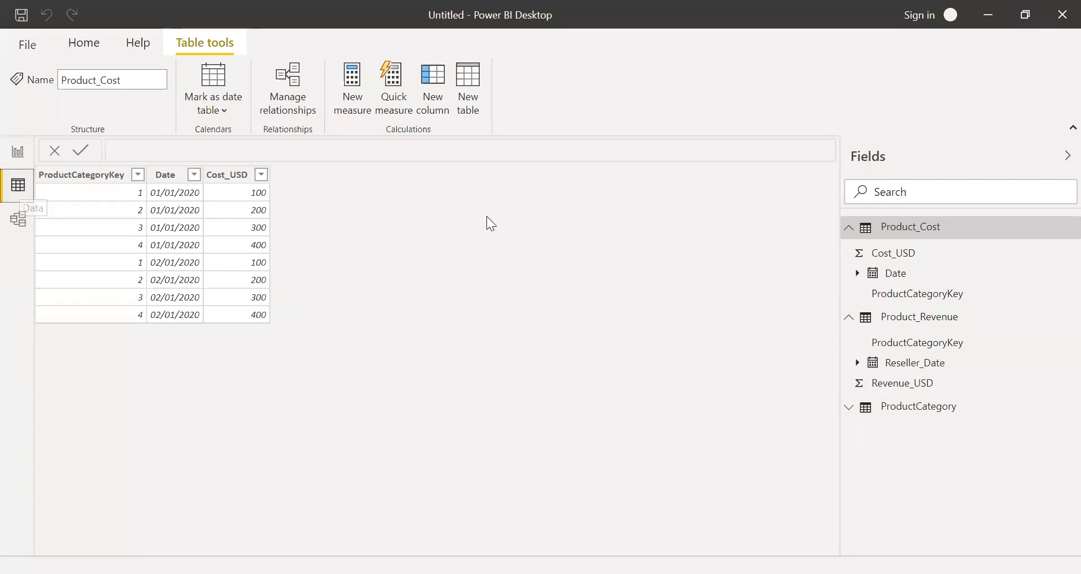
Create a new calculated table named Fact with the formula = ADDCOLUMNS()
{"action": "left_click", "coordinate": [468, 98]}
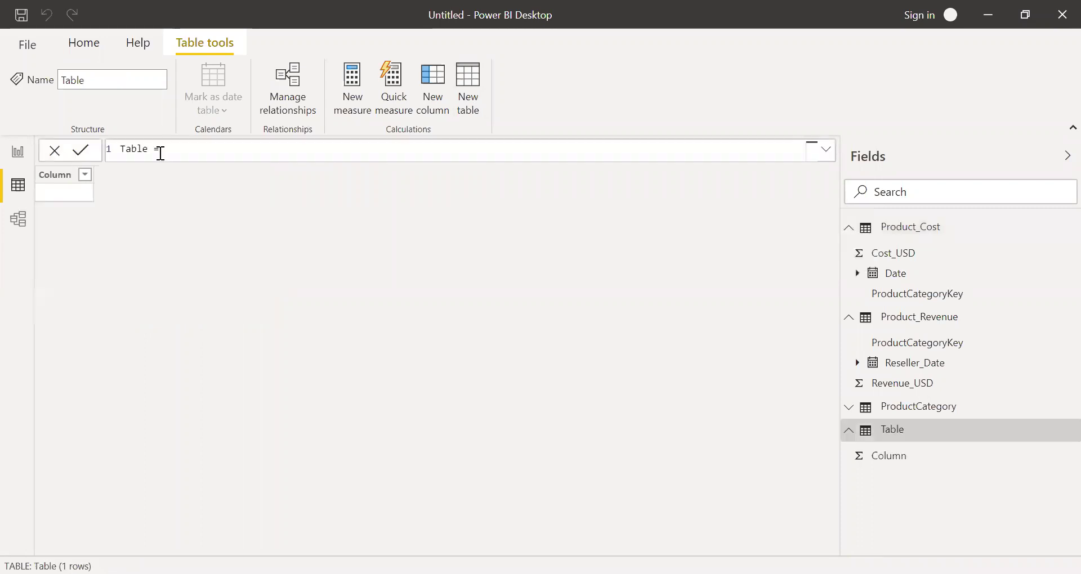
{"action": "left_click_drag", "start_coordinate": [148, 152], "coordinate": [95, 153]}
{"action": "type", "text": "Fact"}
{"action": "left_click", "coordinate": [198, 150]}
{"action": "type", "text": "a"}
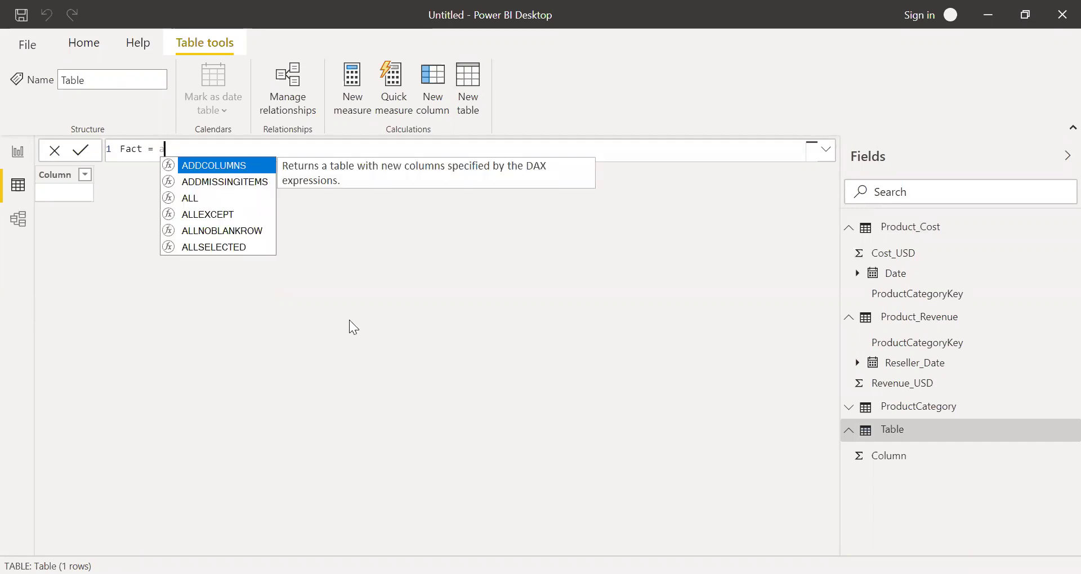
{"action": "key", "text": "Tab"}
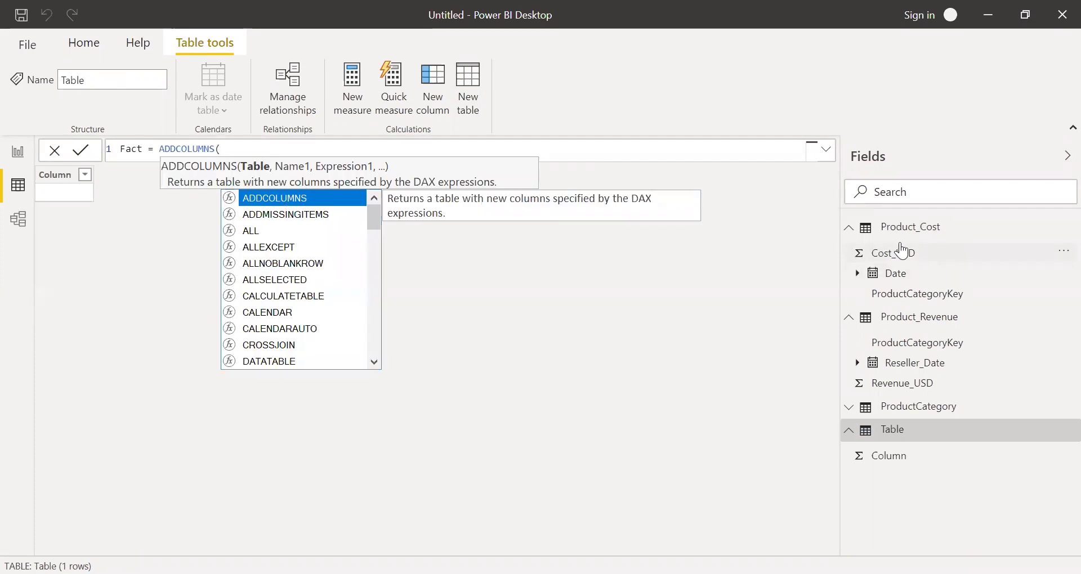
Expand ProductCategory and Product_Revenue's Revenue_USD field in the Fields pane
{"action": "left_click", "coordinate": [877, 432]}
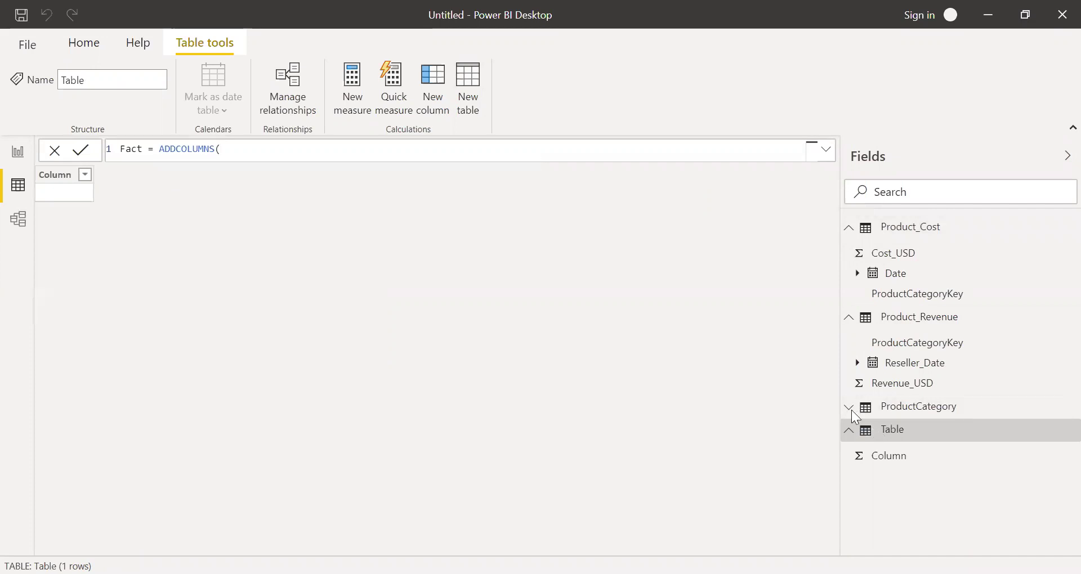
{"action": "left_click", "coordinate": [853, 411]}
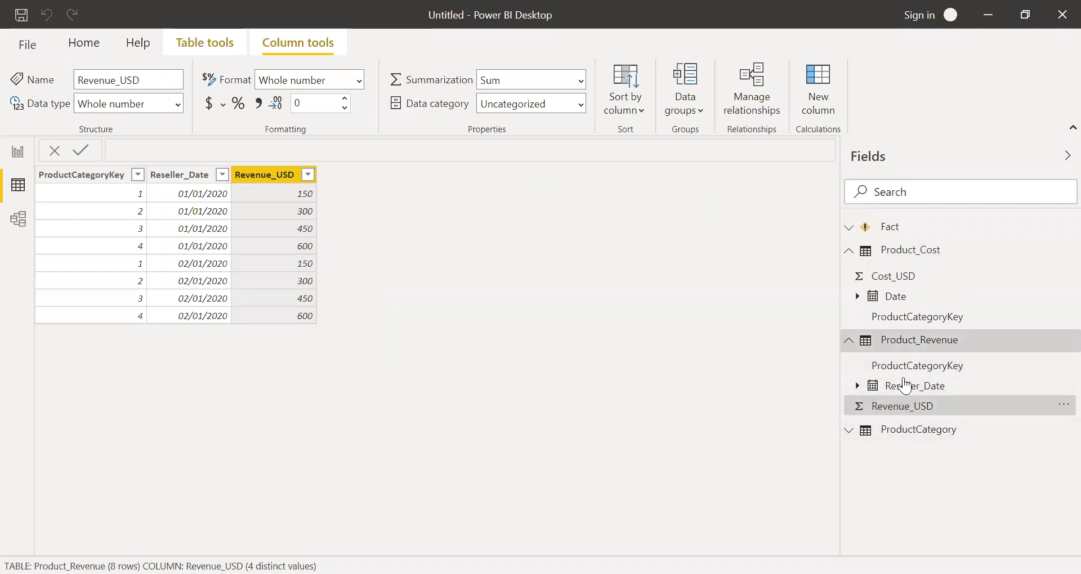
{"action": "left_click", "coordinate": [850, 430]}
Edit Fact's formula to ADDCOLUMNS(ProductCategory,"TotalCost", with the expression still pending
{"action": "left_click", "coordinate": [899, 231]}
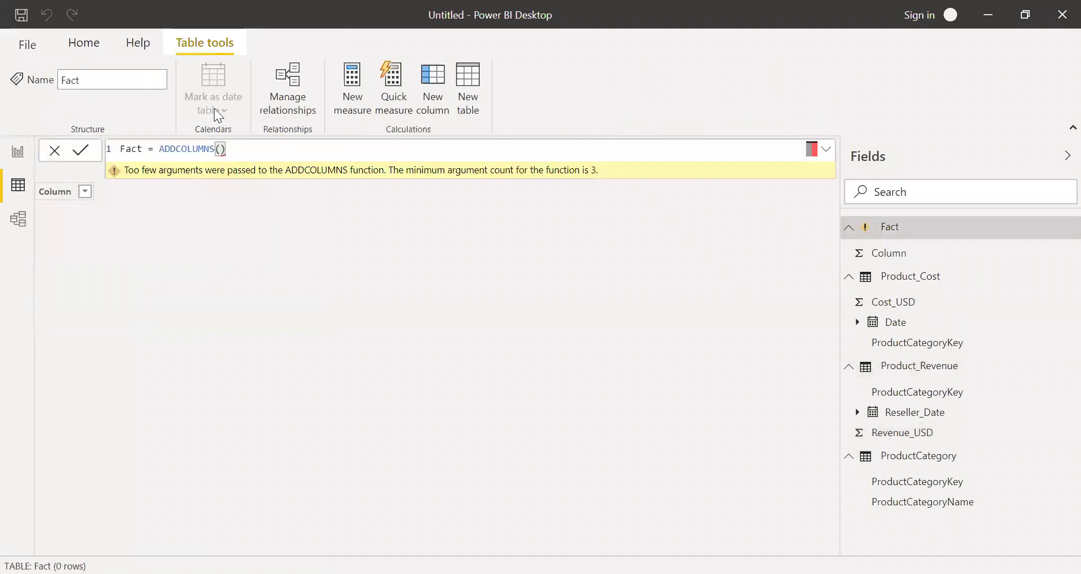
{"action": "key", "text": "BackSpace"}
{"action": "key", "text": "BackSpace"}
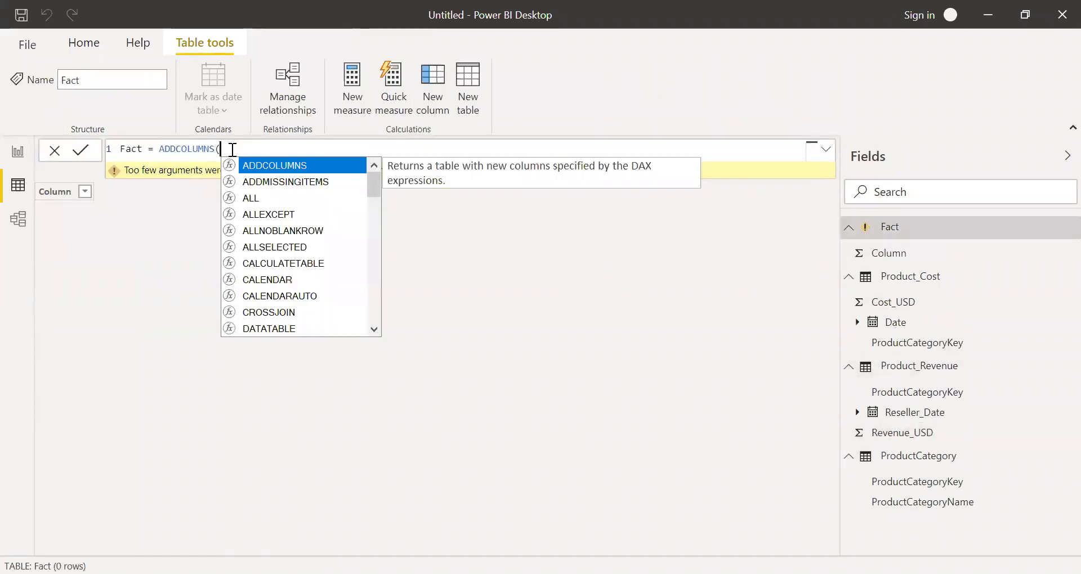
{"action": "type", "text": "("}
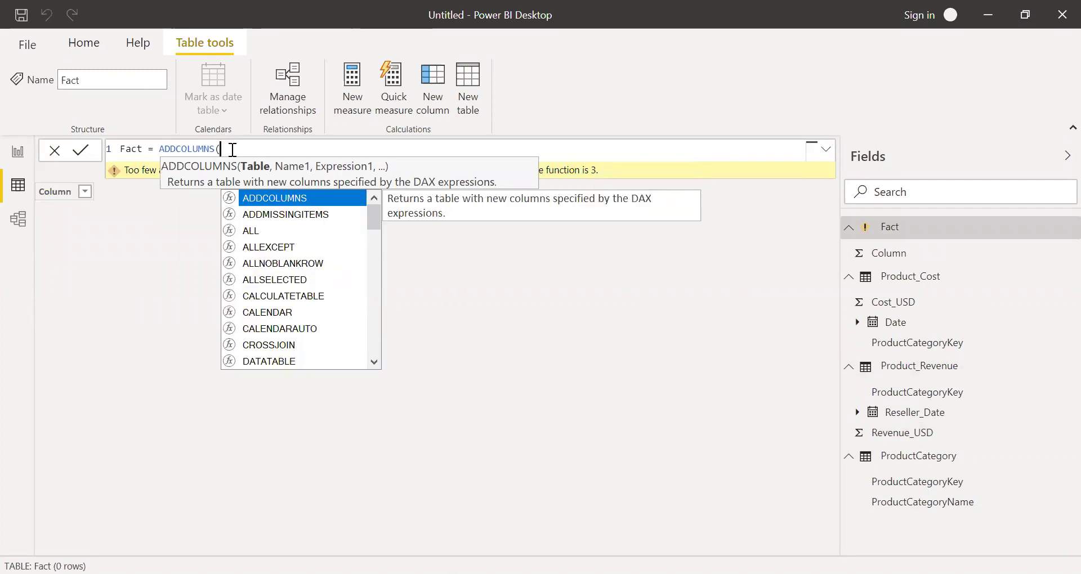
{"action": "type", "text": "pr"}
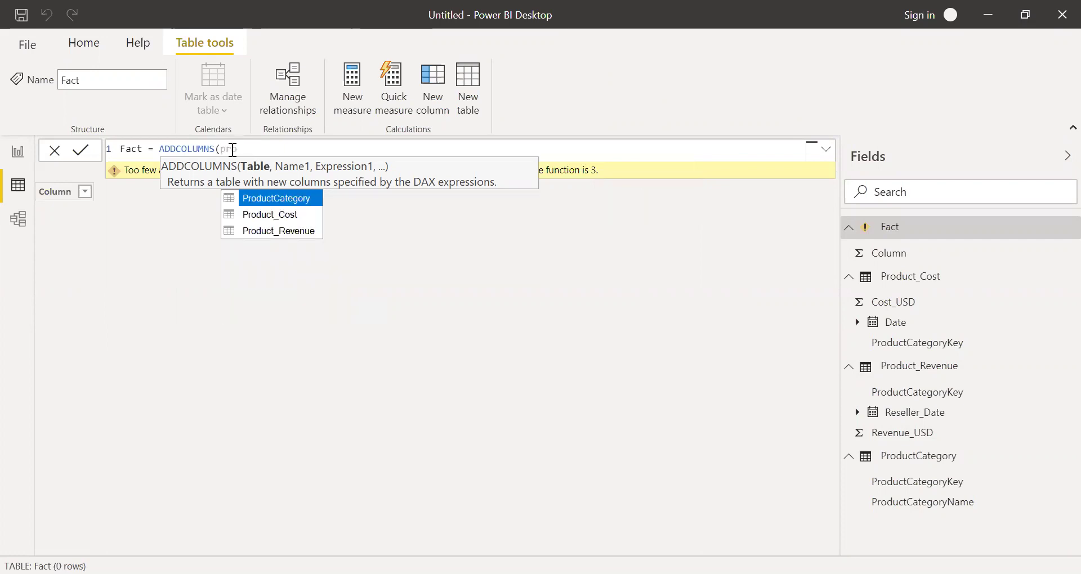
{"action": "key", "text": "Tab"}
{"action": "type", "text": ","}
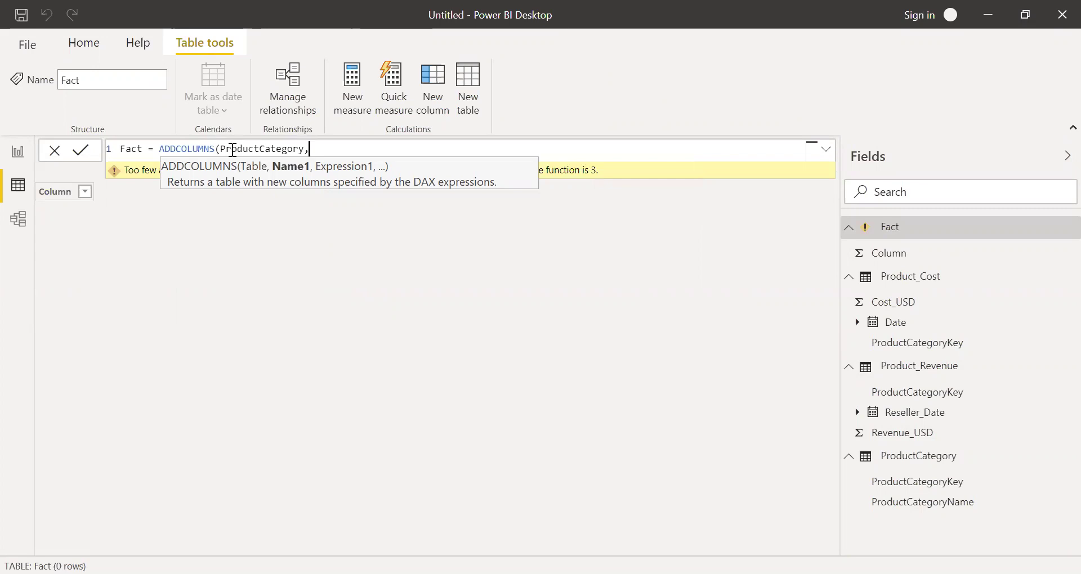
{"action": "type", "text": "\"TotalCost\","}
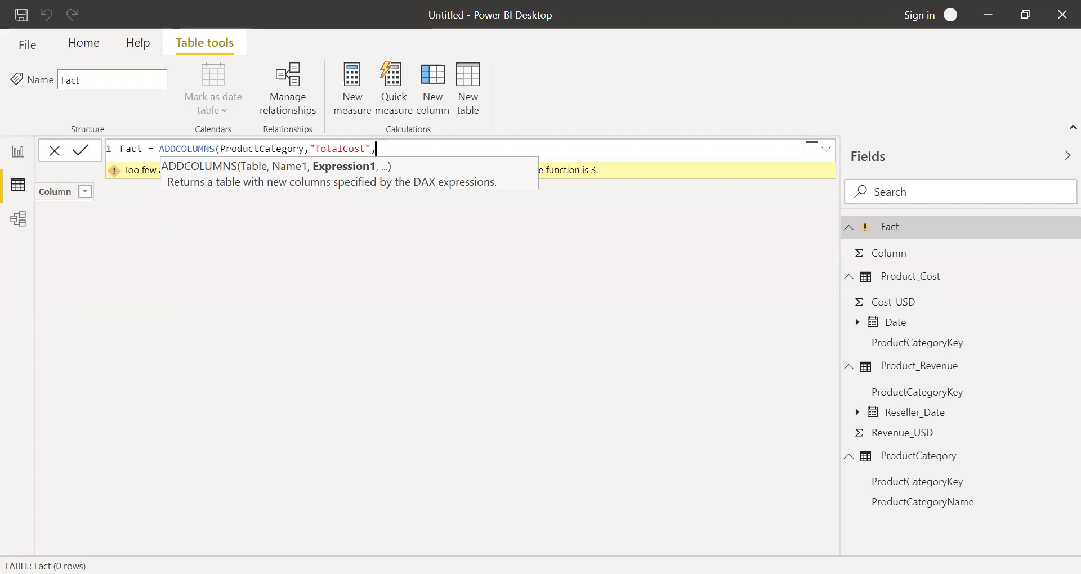
{"action": "key", "text": "Escape"}
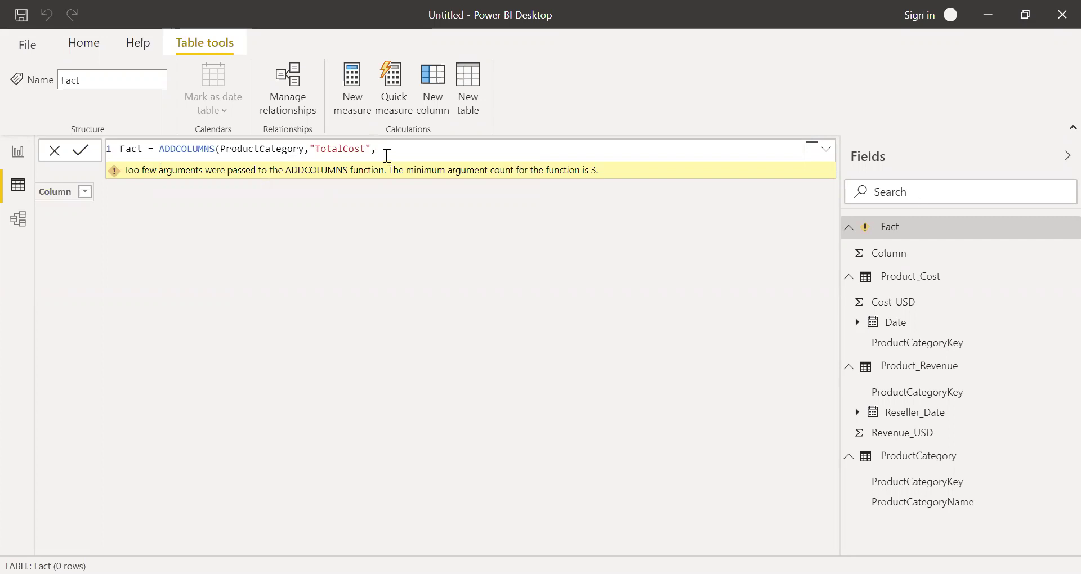
Start the TotalCost expression with SUMX, replacing a mistakenly accepted SUM
{"action": "type", "text": "sum"}
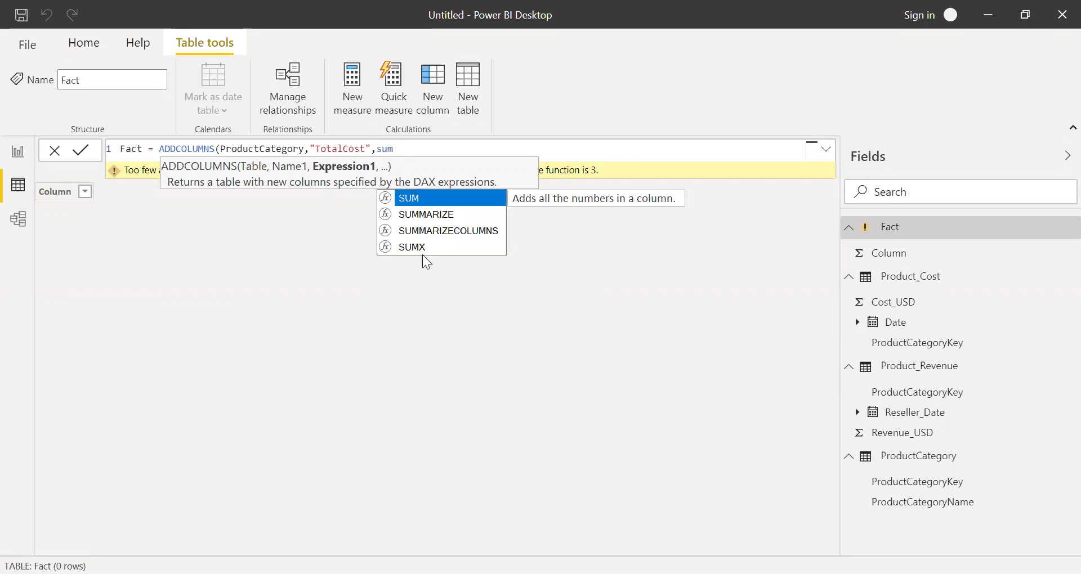
{"action": "key", "text": "Tab"}
{"action": "type", "text": "ProductCategor"}
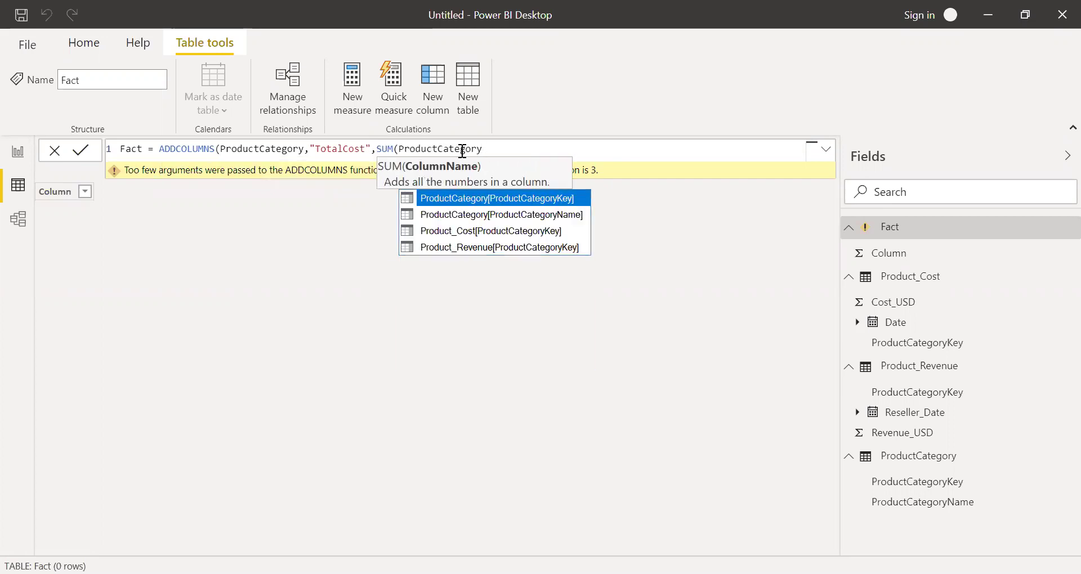
{"action": "key", "text": "BackSpace"}
{"action": "key", "text": "BackSpace"}
{"action": "key", "text": "BackSpace"}
{"action": "key", "text": "BackSpace"}
{"action": "key", "text": "BackSpace"}
{"action": "key", "text": "BackSpace"}
{"action": "key", "text": "BackSpace"}
{"action": "key", "text": "BackSpace"}
{"action": "key", "text": "BackSpace"}
{"action": "key", "text": "BackSpace"}
{"action": "key", "text": "BackSpace"}
{"action": "key", "text": "BackSpace"}
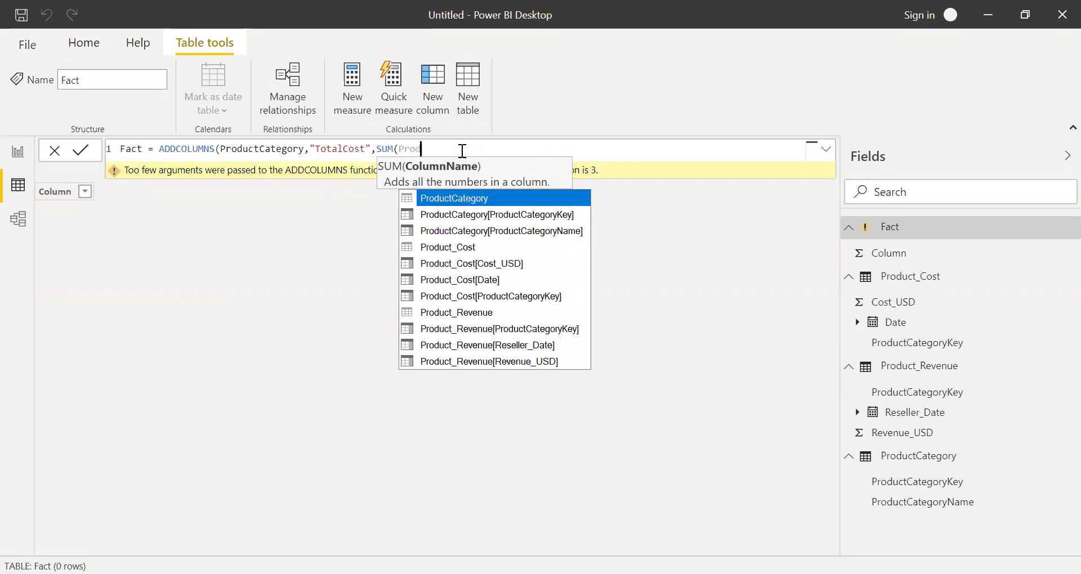
{"action": "key", "text": "BackSpace"}
{"action": "key", "text": "BackSpace"}
{"action": "key", "text": "BackSpace"}
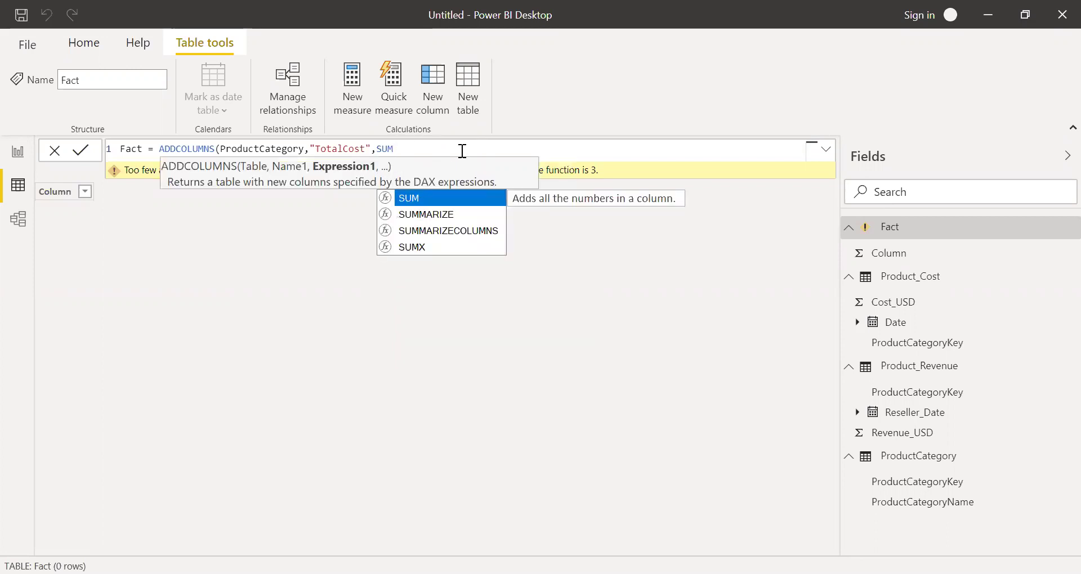
{"action": "key", "text": "Down"}
{"action": "key", "text": "Down"}
{"action": "key", "text": "Down"}
{"action": "key", "text": "Tab"}
Complete it as SUMX(RELATEDTABLE(Product_Cost),Product_Cost[Cost_USD]) and begin a second SUMX
{"action": "type", "text": "r"}
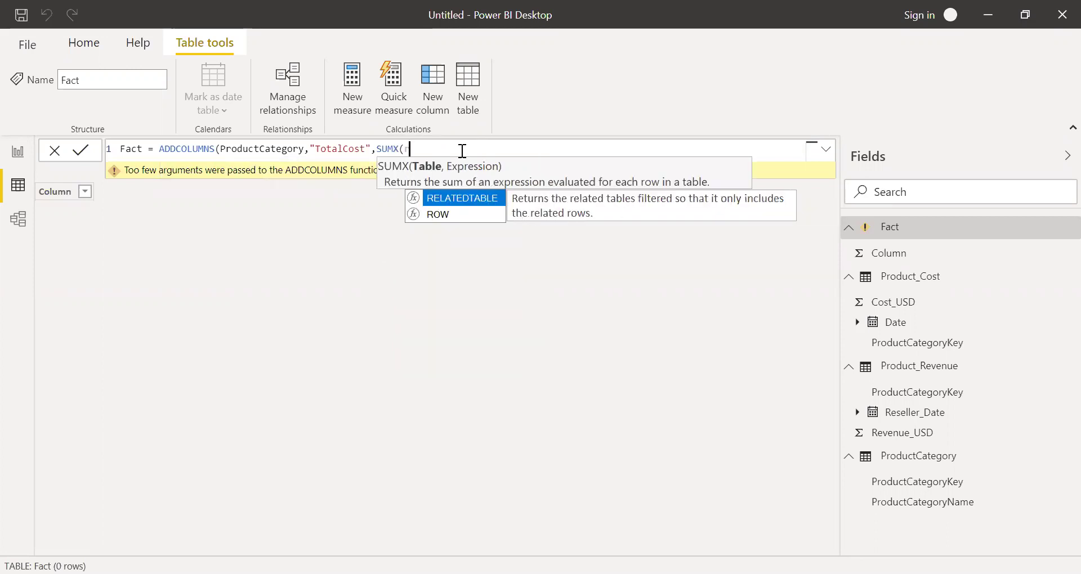
{"action": "type", "text": "el"}
{"action": "key", "text": "Tab"}
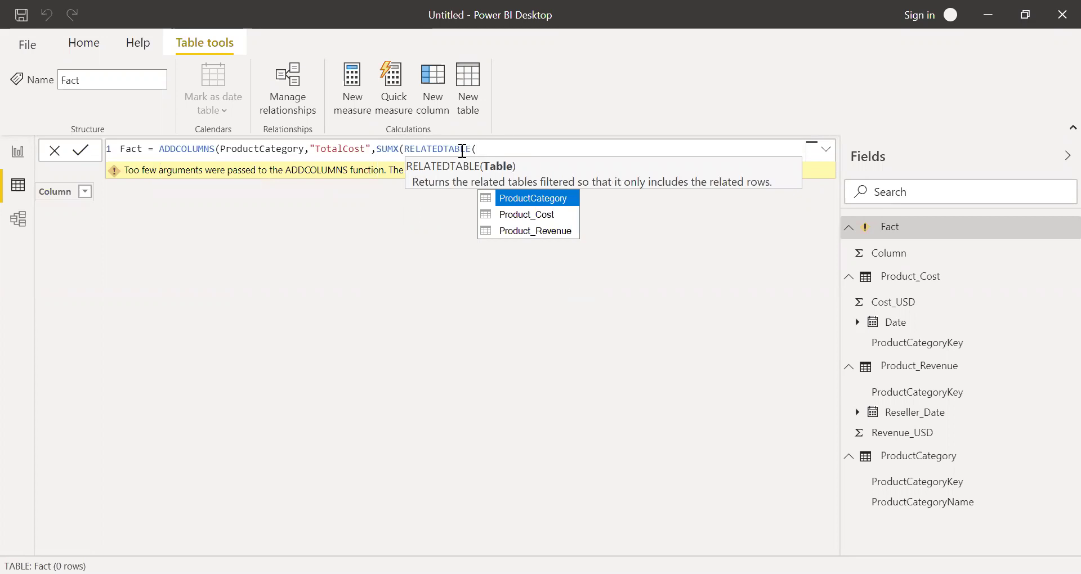
{"action": "key", "text": "Down"}
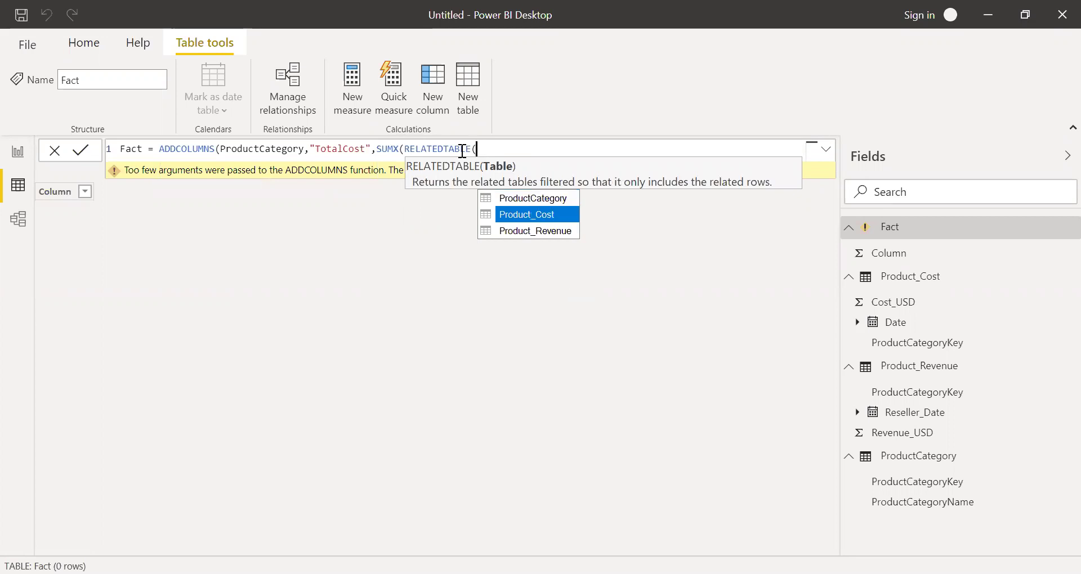
{"action": "key", "text": "Tab"}
{"action": "type", "text": ")"}
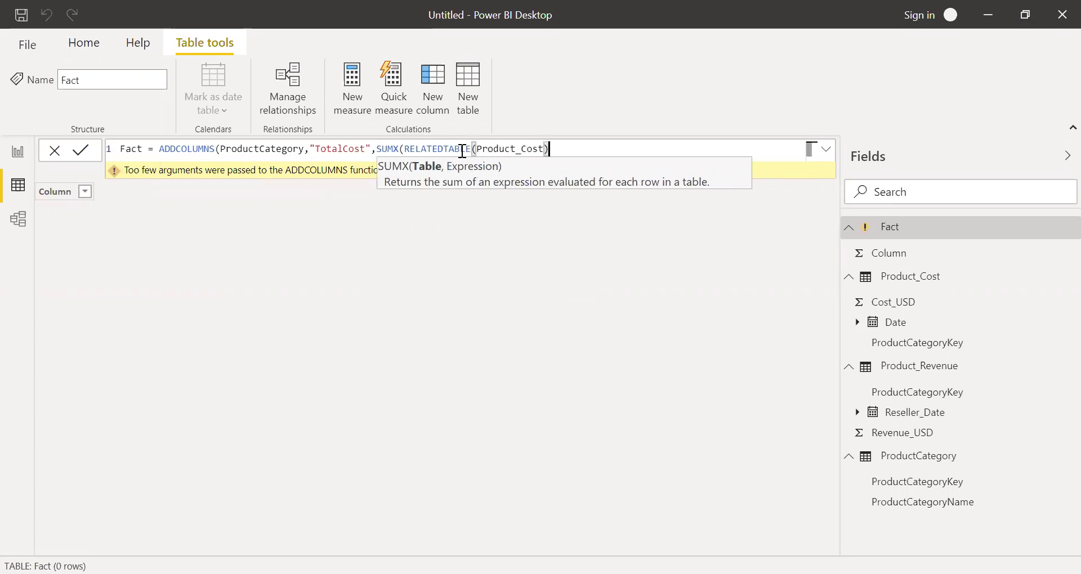
{"action": "type", "text": ","}
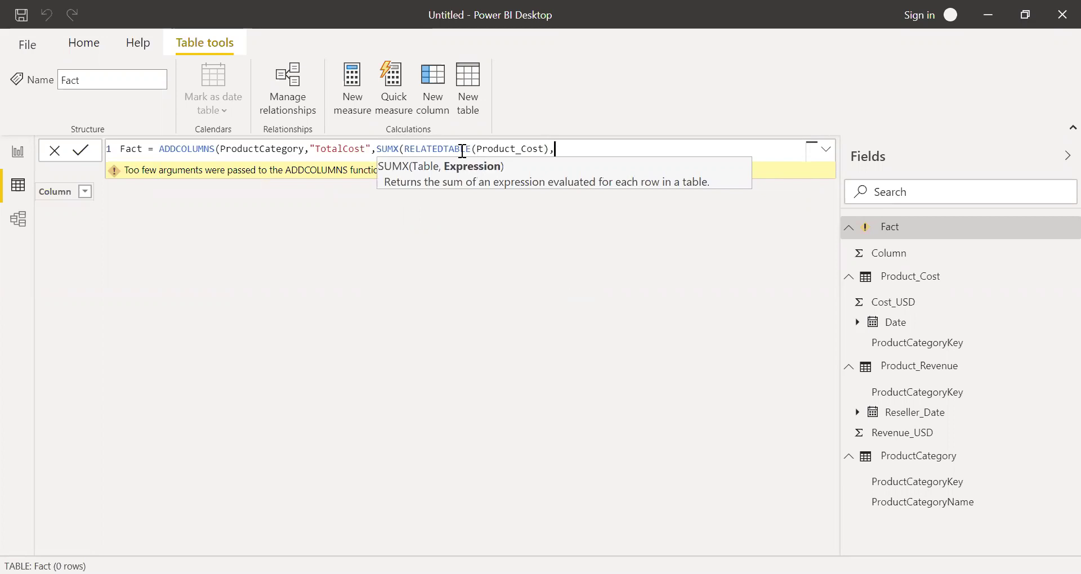
{"action": "type", "text": "cost"}
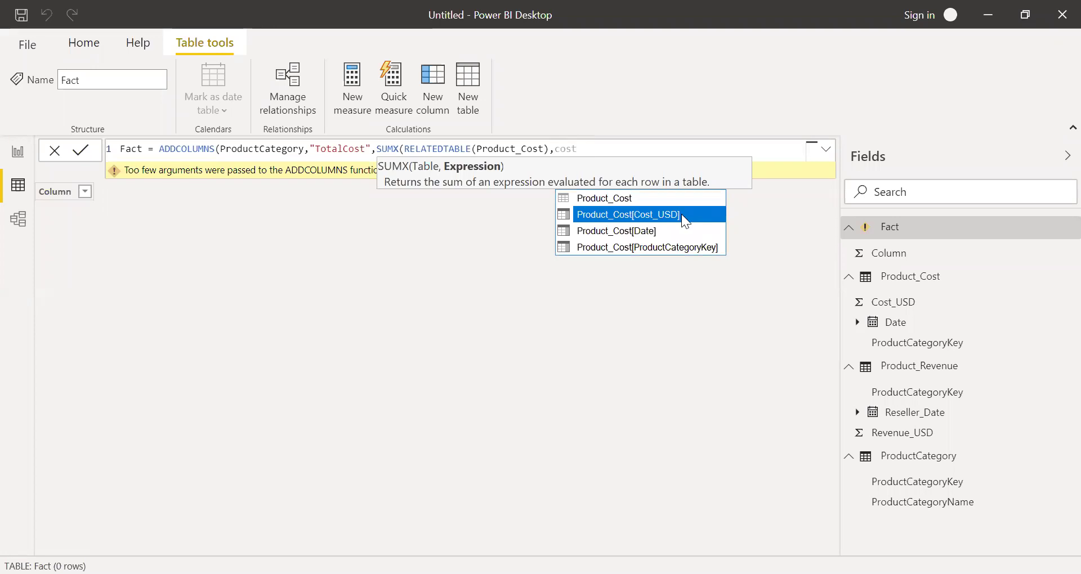
{"action": "left_click", "coordinate": [683, 214]}
{"action": "type", "text": ")"}
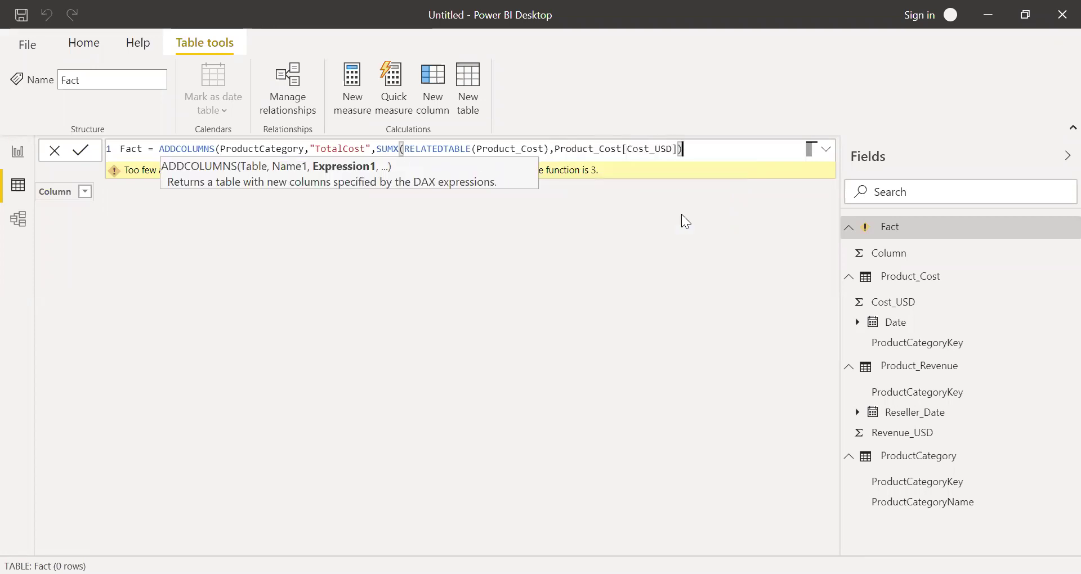
{"action": "type", "text": ","}
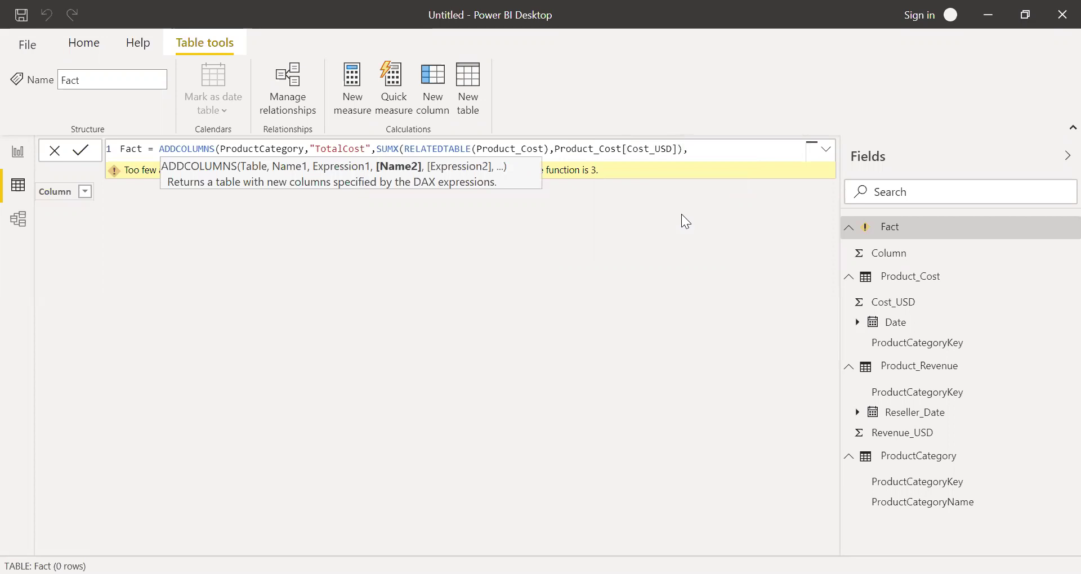
{"action": "type", "text": "sumx("}
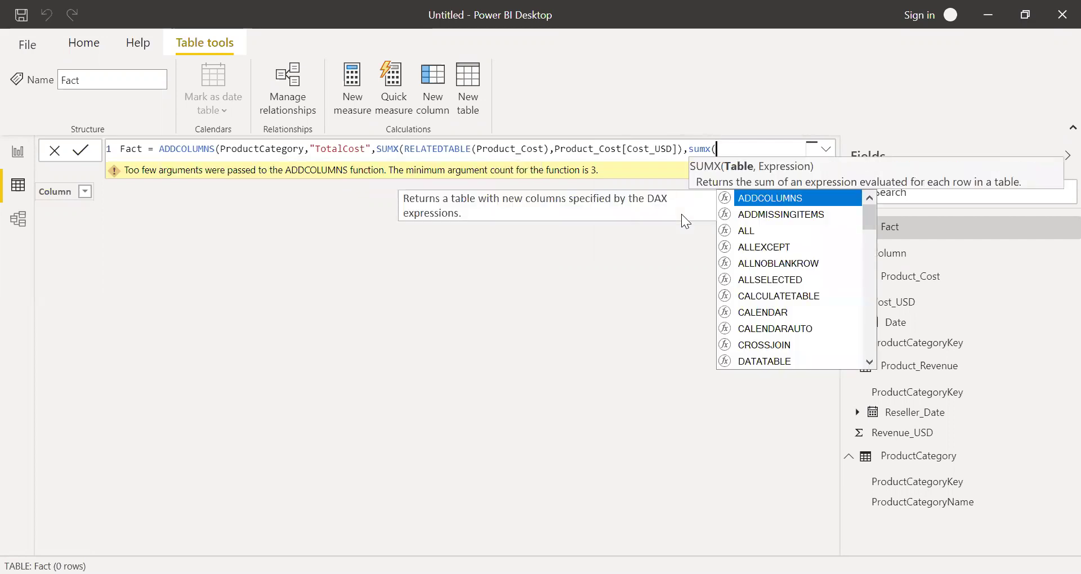
{"action": "type", "text": "relatedt"}
Add SUMX(RELATEDTABLE(Product_Revenue),Product_Revenue[Revenue_USD]) and close the formula's parentheses
{"action": "key", "text": "Tab"}
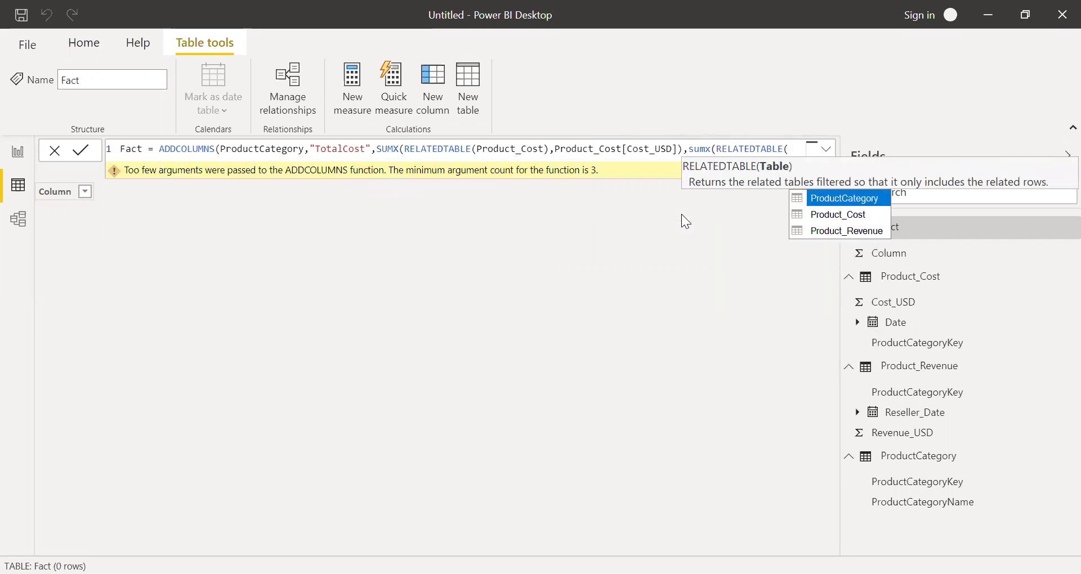
{"action": "key", "text": "Down"}
{"action": "key", "text": "Down"}
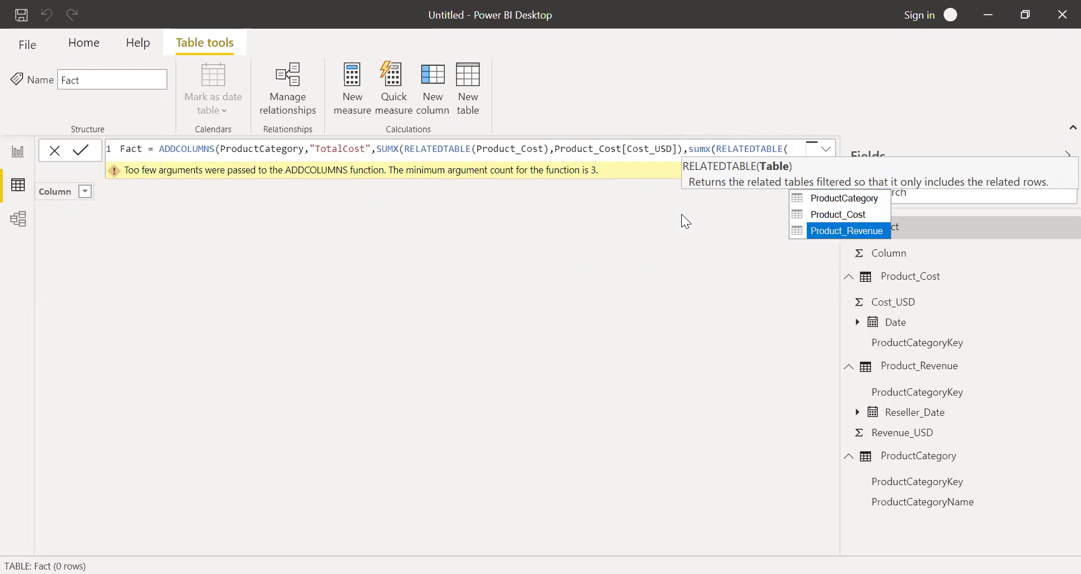
{"action": "key", "text": "Tab"}
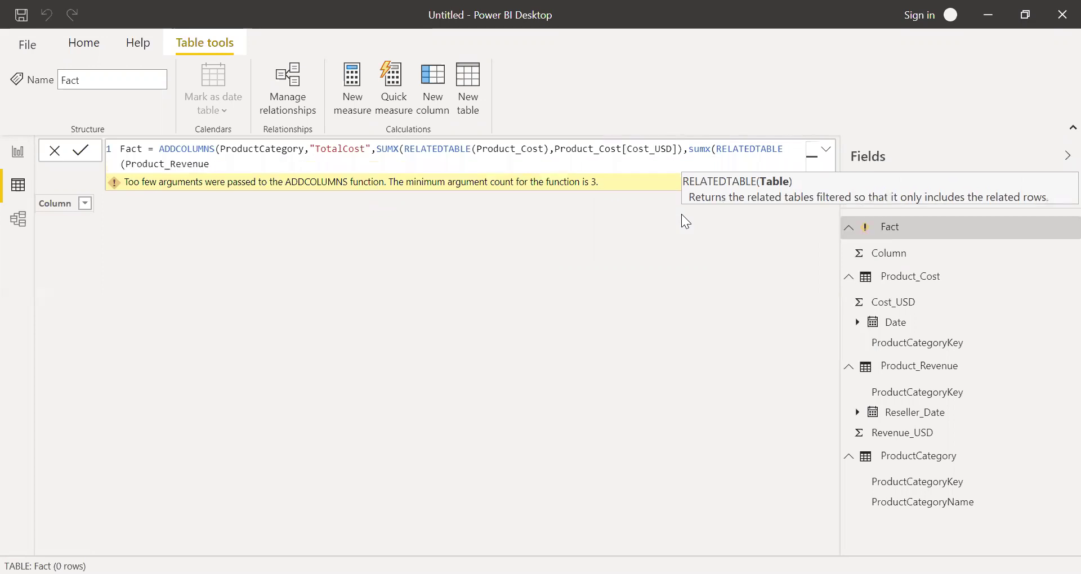
{"action": "type", "text": ")"}
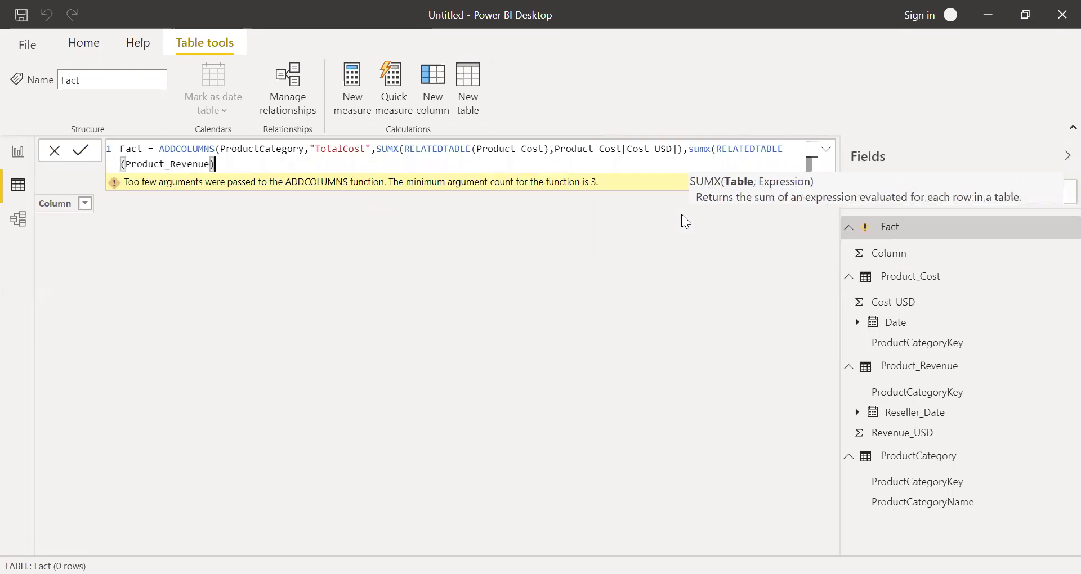
{"action": "type", "text": ","}
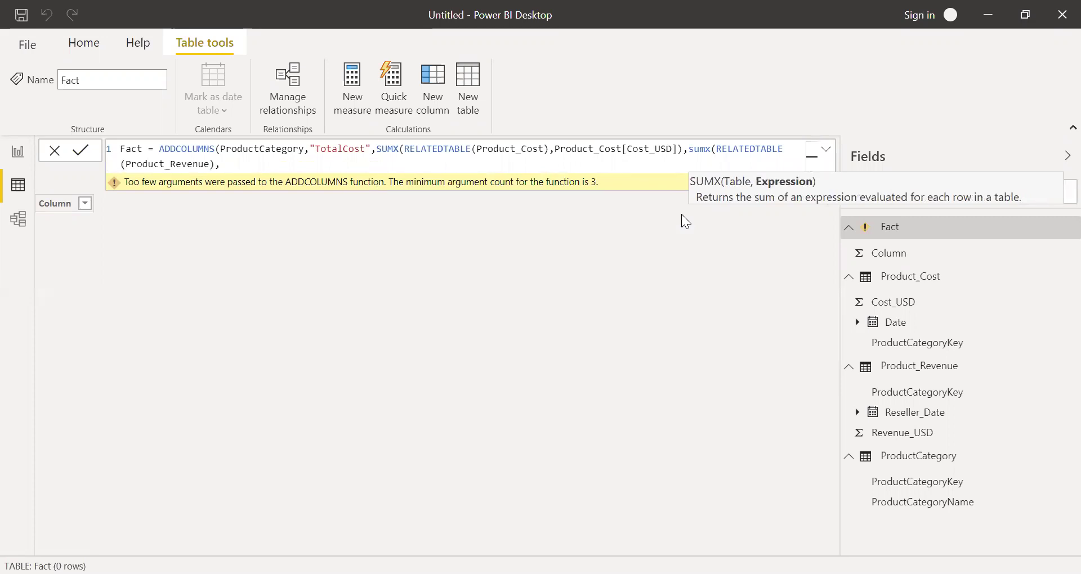
{"action": "type", "text": "rev"}
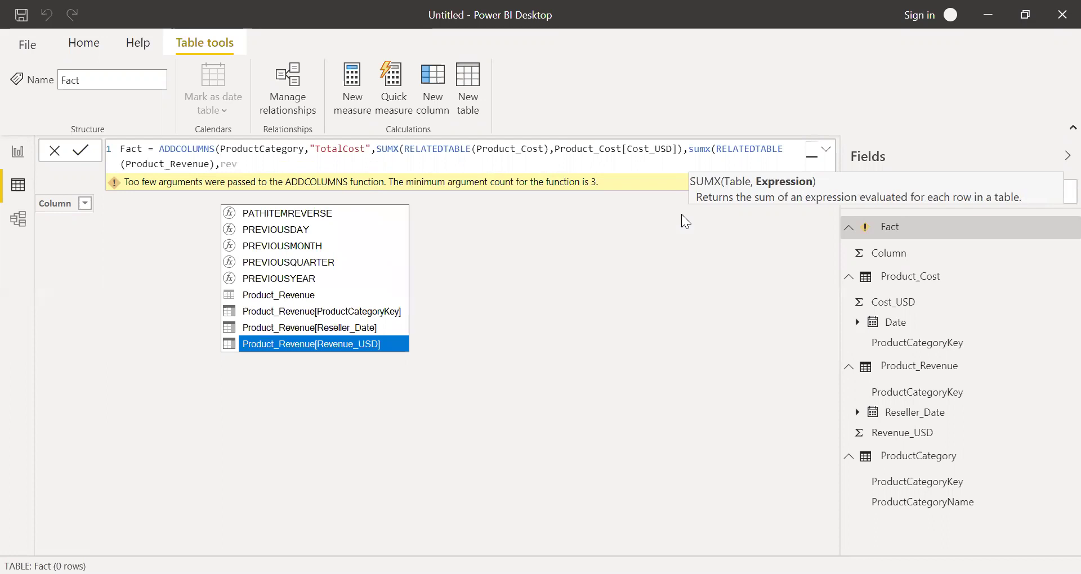
{"action": "key", "text": "Tab"}
{"action": "type", "text": ")"}
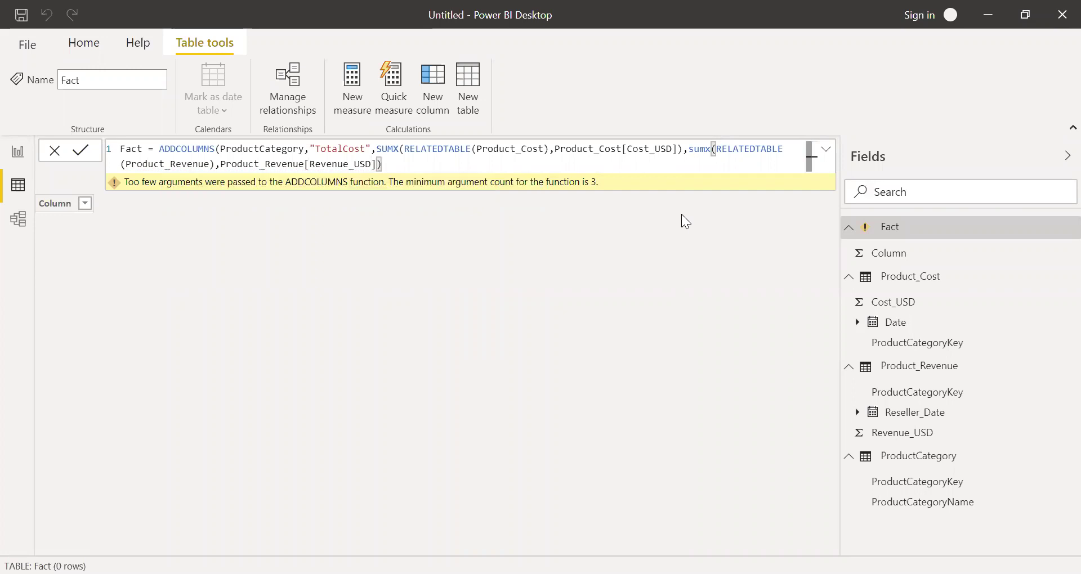
{"action": "key", "text": "Return"}
{"action": "type", "text": ")"}
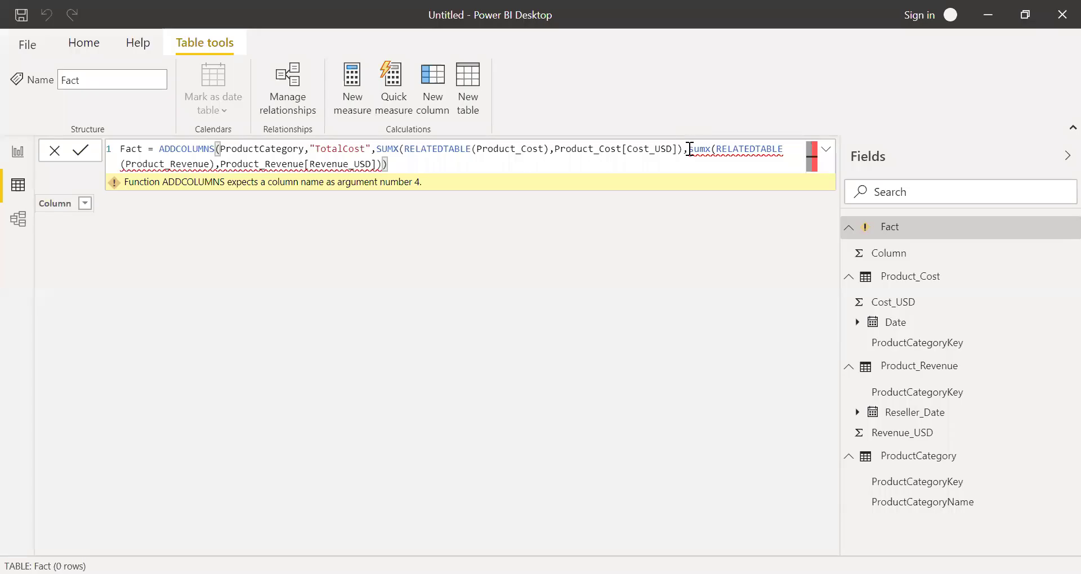
Insert the column name "Total_Revenue", before the second SUMX in the Fact formula
{"action": "left_click", "coordinate": [690, 149]}
{"action": "type", "text": "\""}
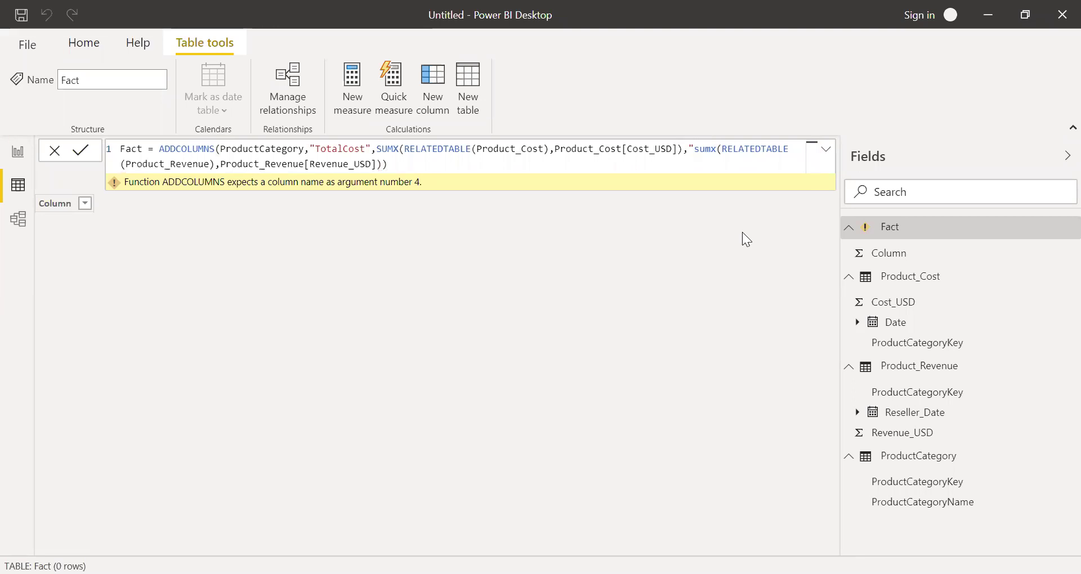
{"action": "type", "text": "\""}
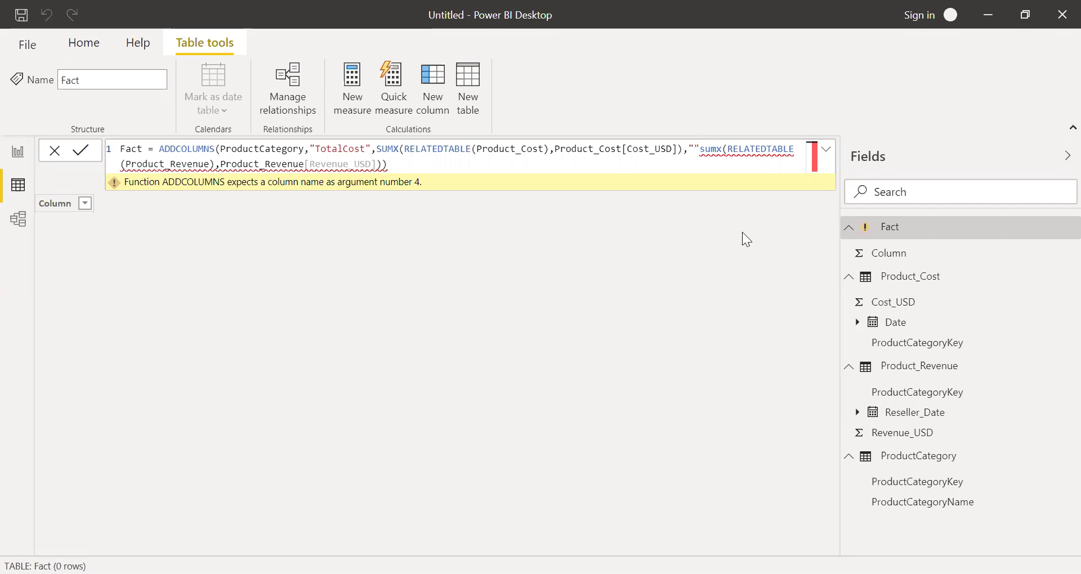
{"action": "type", "text": "Tota;"}
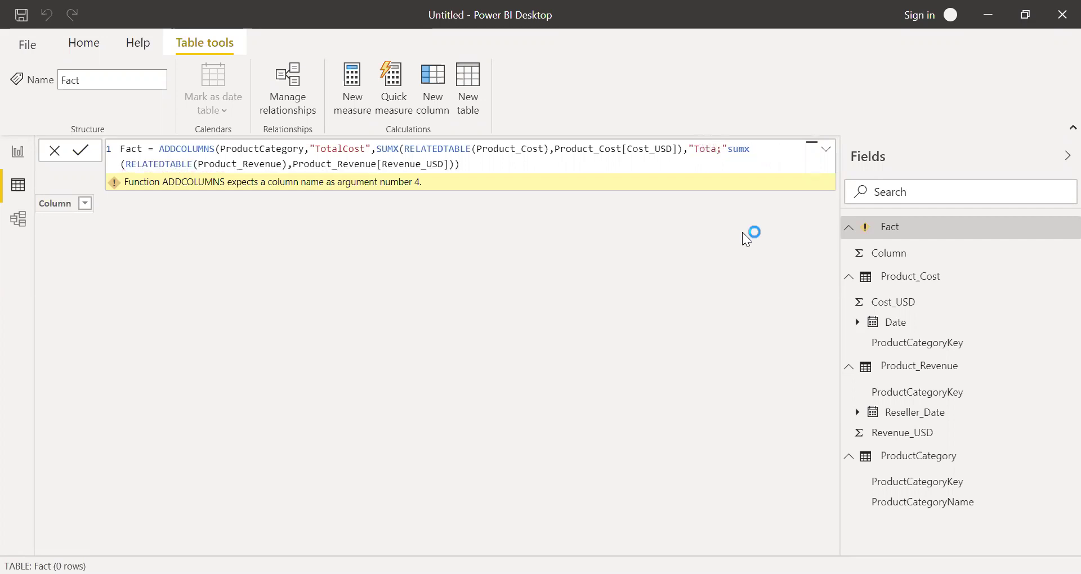
{"action": "key", "text": "BackSpace"}
{"action": "type", "text": "l_Reveue"}
{"action": "key", "text": "BackSpace"}
{"action": "key", "text": "BackSpace"}
{"action": "type", "text": "nue"}
{"action": "key", "text": "Right"}
{"action": "type", "text": ","}
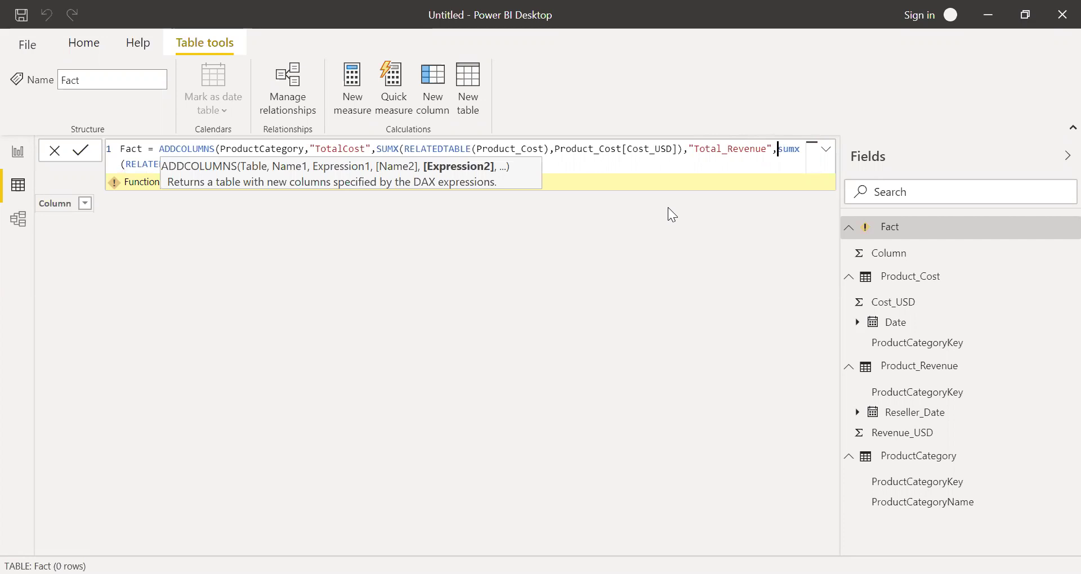
{"action": "left_click", "coordinate": [601, 166]}
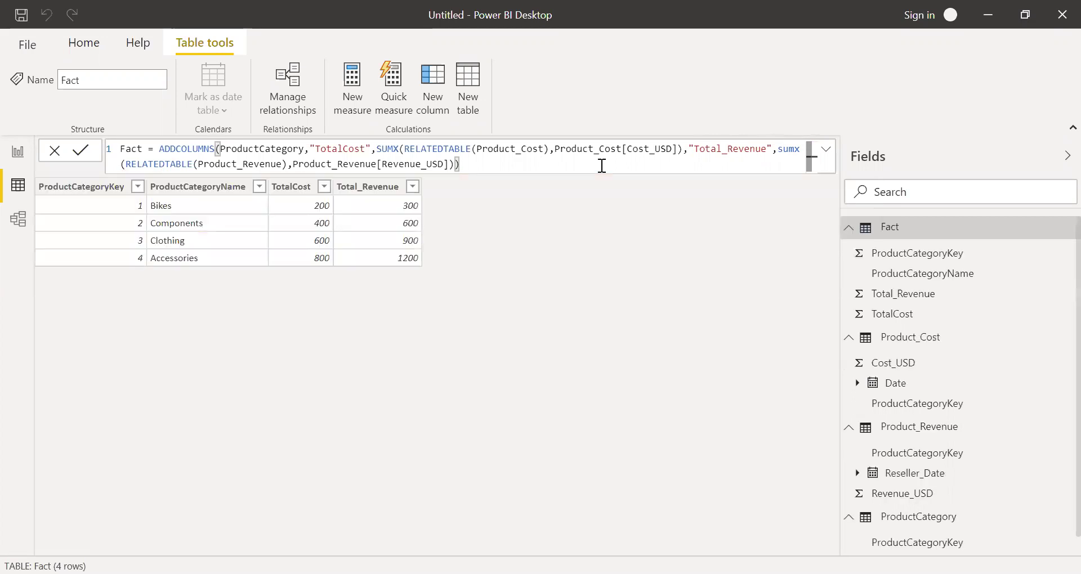
{"action": "left_click", "coordinate": [404, 191]}
{"action": "left_click", "coordinate": [93, 191]}
{"action": "scroll", "coordinate": [1056, 473], "scroll_direction": "down", "scroll_amount": 1}
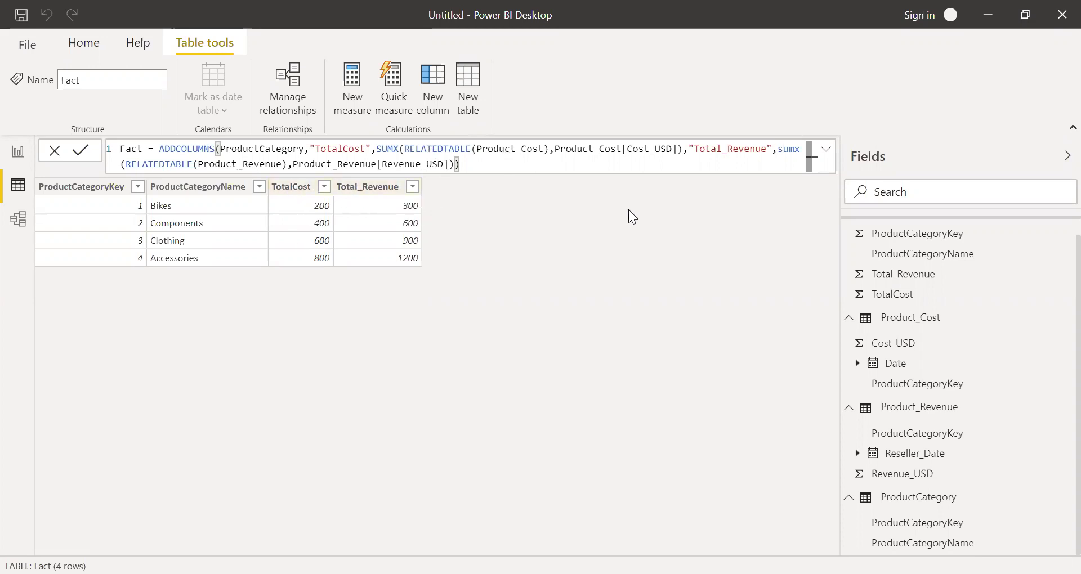
Check Product_Cost's data, then return to the Fact table with TotalCost and Total_Revenue
{"action": "left_click", "coordinate": [850, 324]}
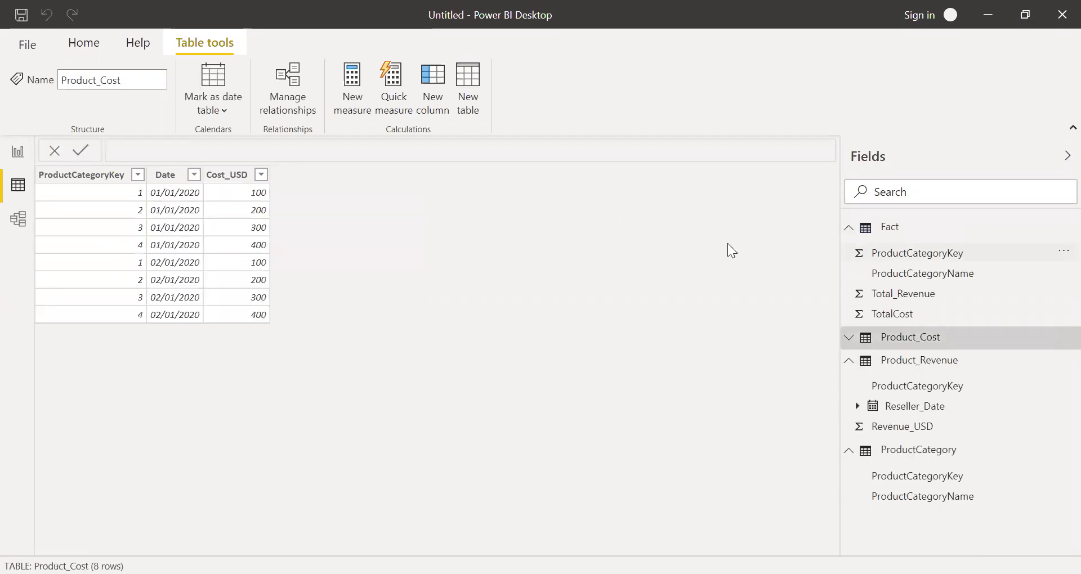
{"action": "left_click", "coordinate": [891, 230]}
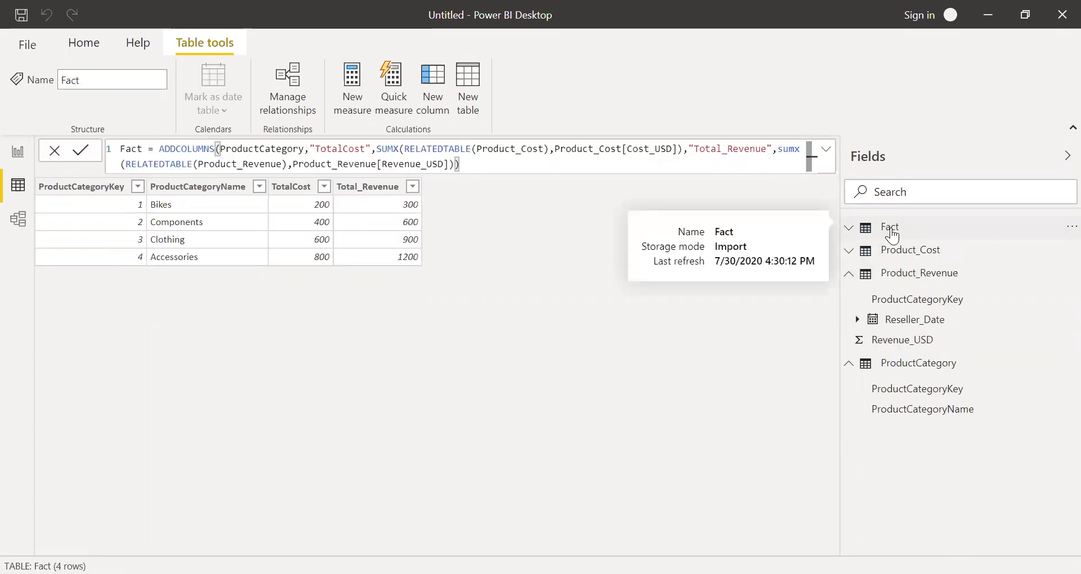